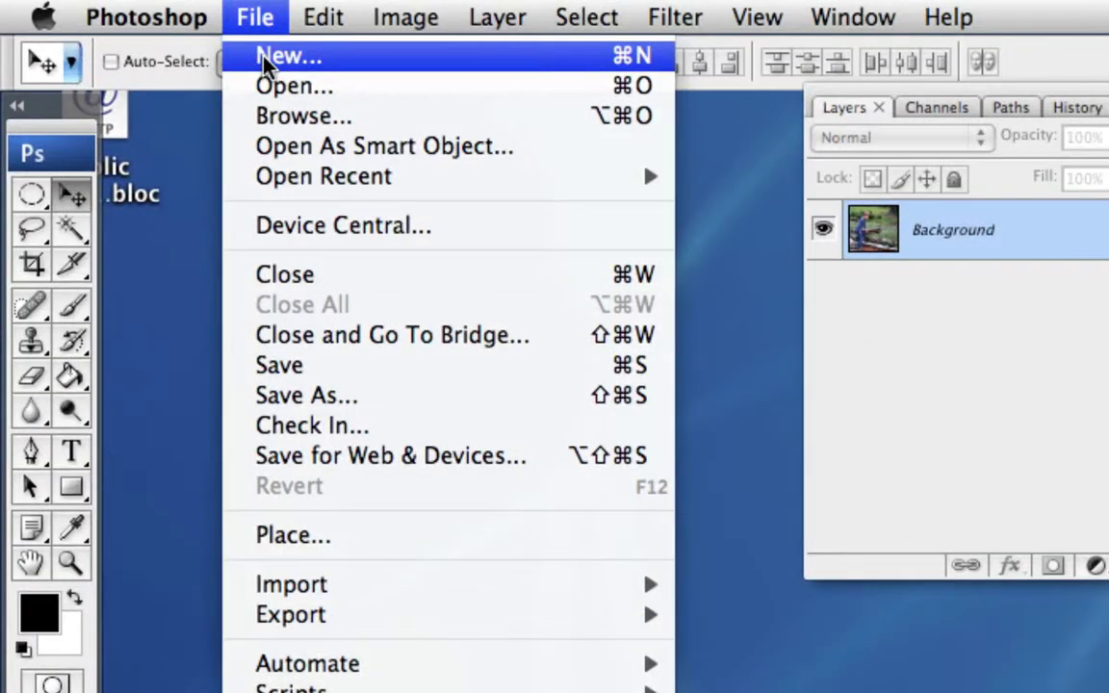
- Create a new document named Lightning, 5 by 5 inches at 72 pixels/inch, in RGB Color with a white background
click(263, 56)
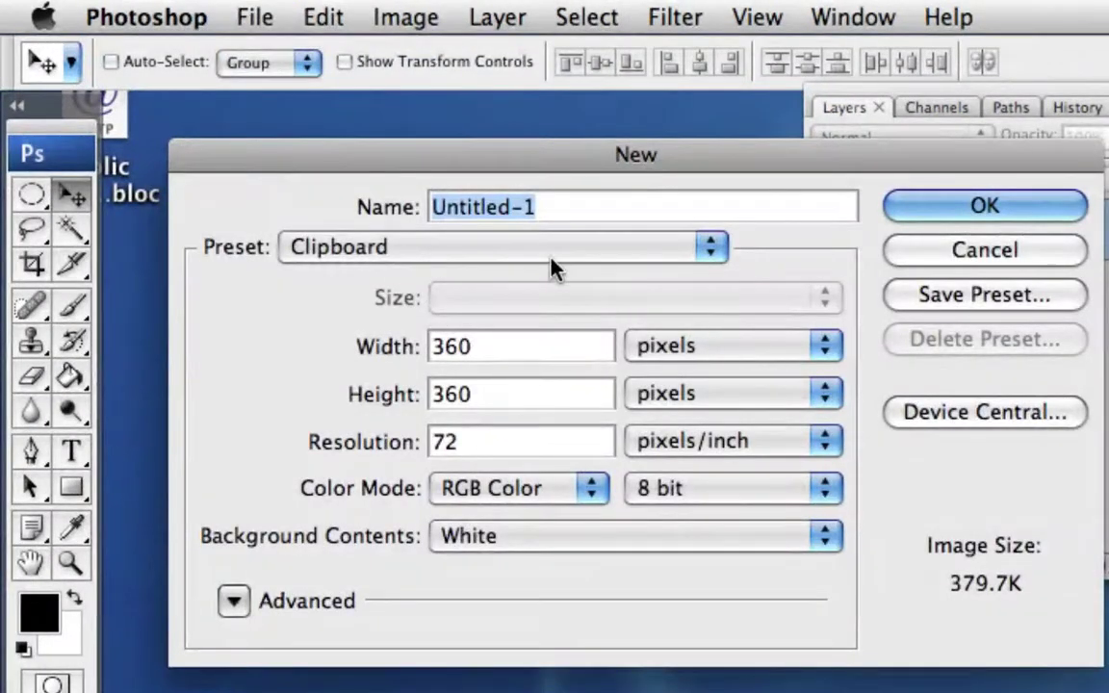
text(Lightning)
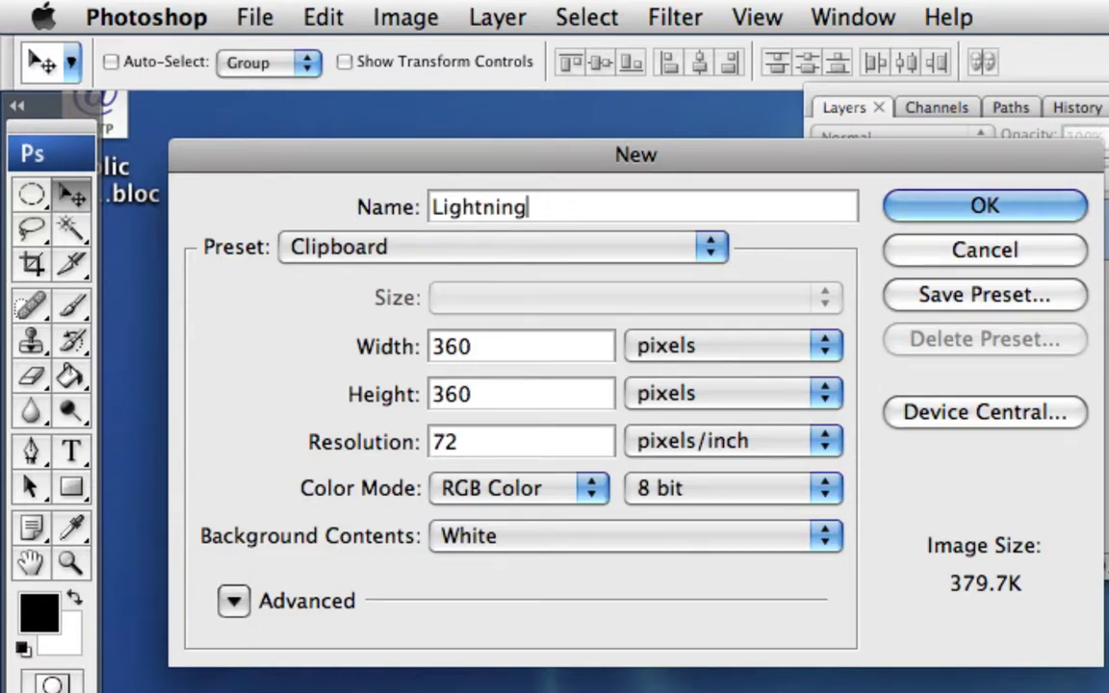
click(674, 371)
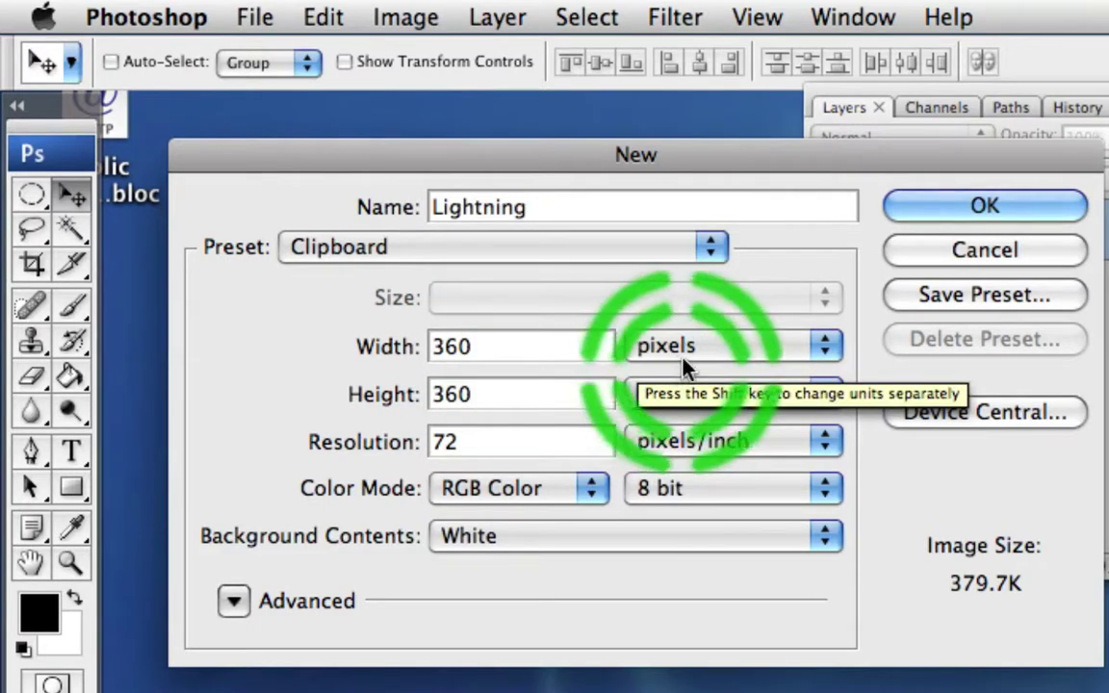
click(701, 364)
click(708, 380)
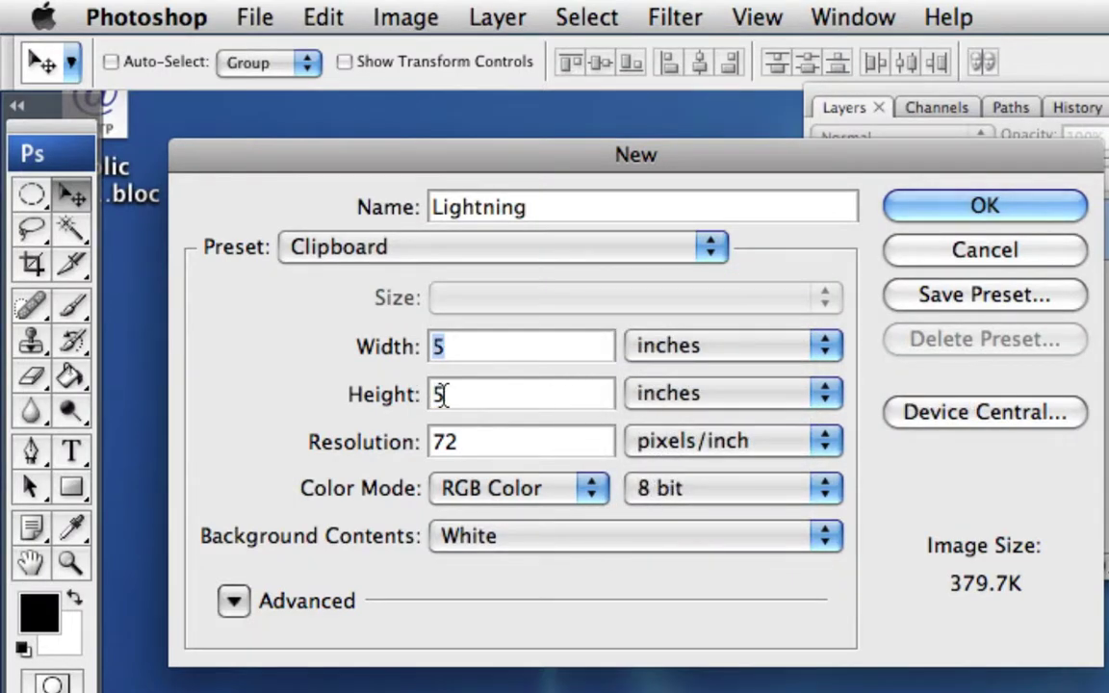
click(685, 399)
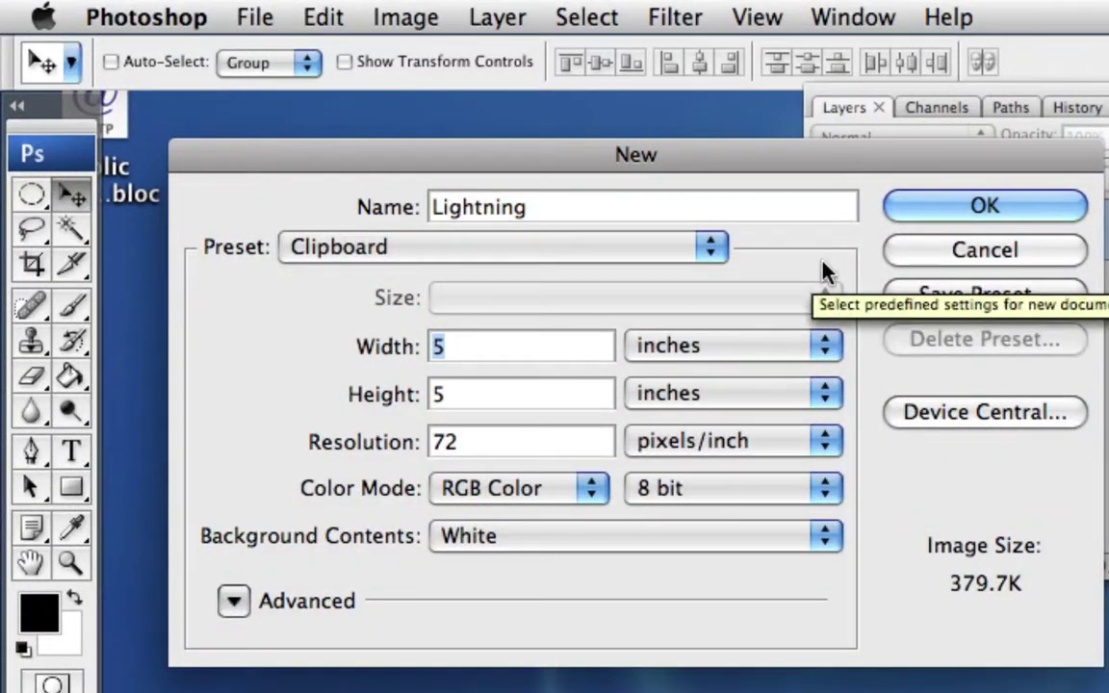
click(933, 215)
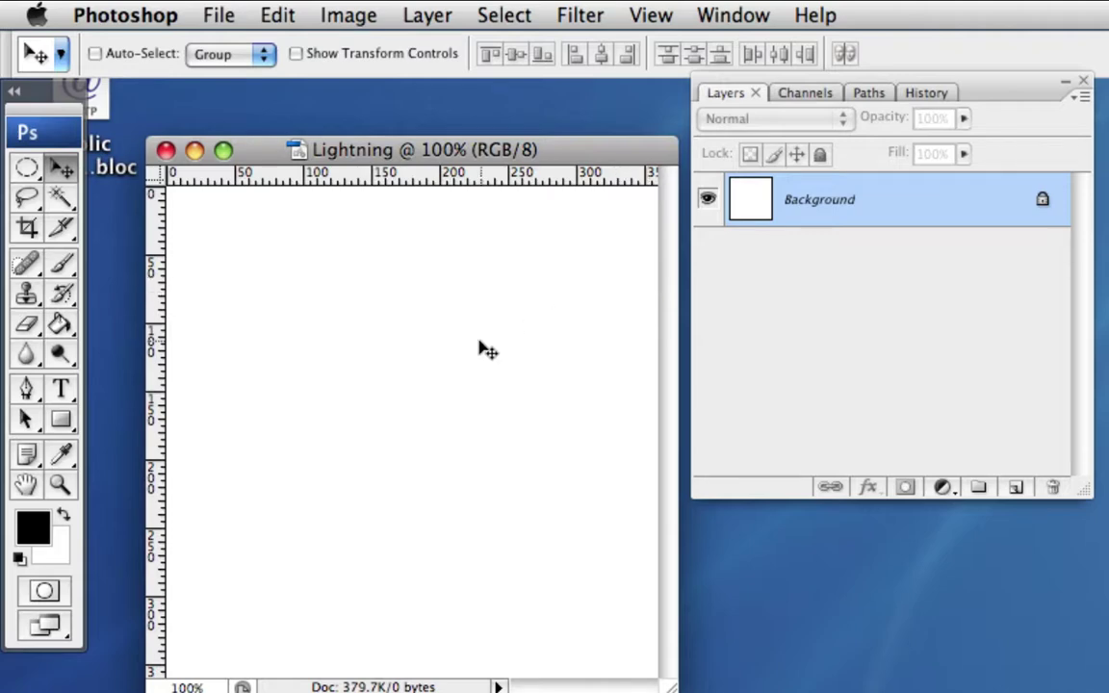
- Paint two jagged black lines from the canvas's upper edge to its lower edge with a hard round 19 px brush
click(36, 539)
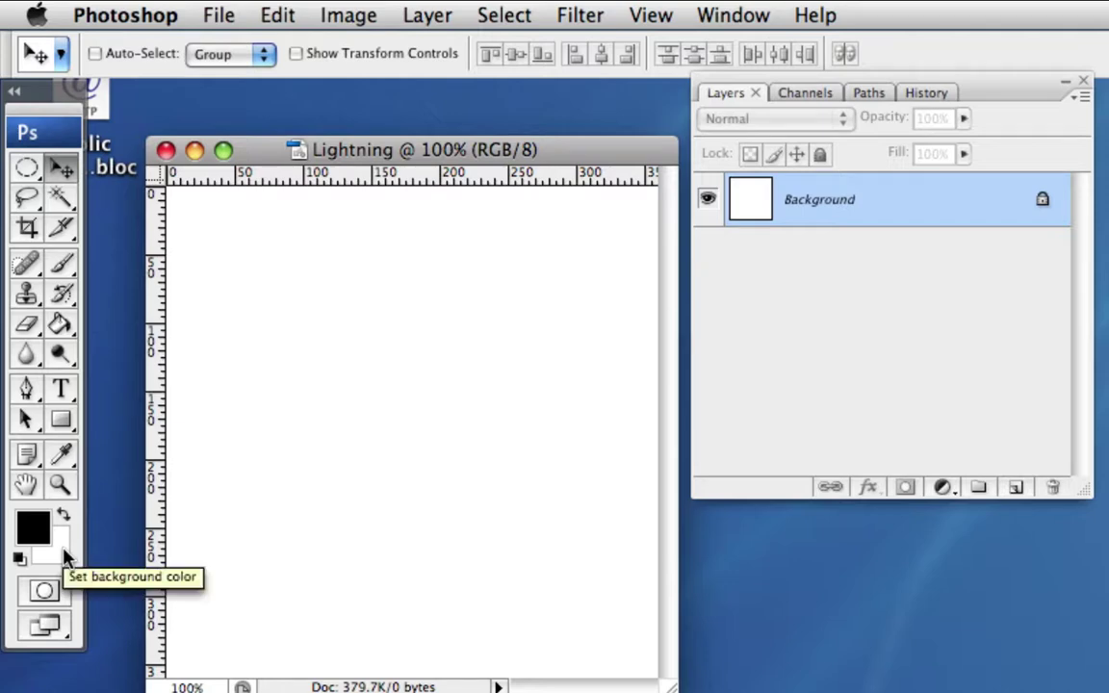
click(61, 267)
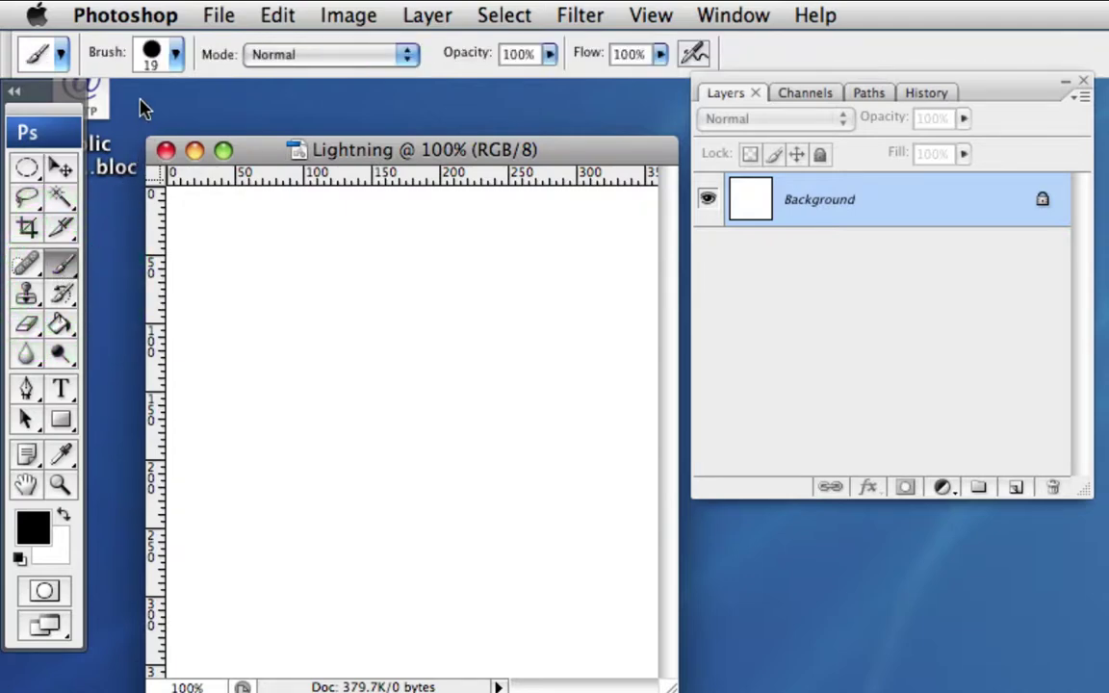
click(154, 52)
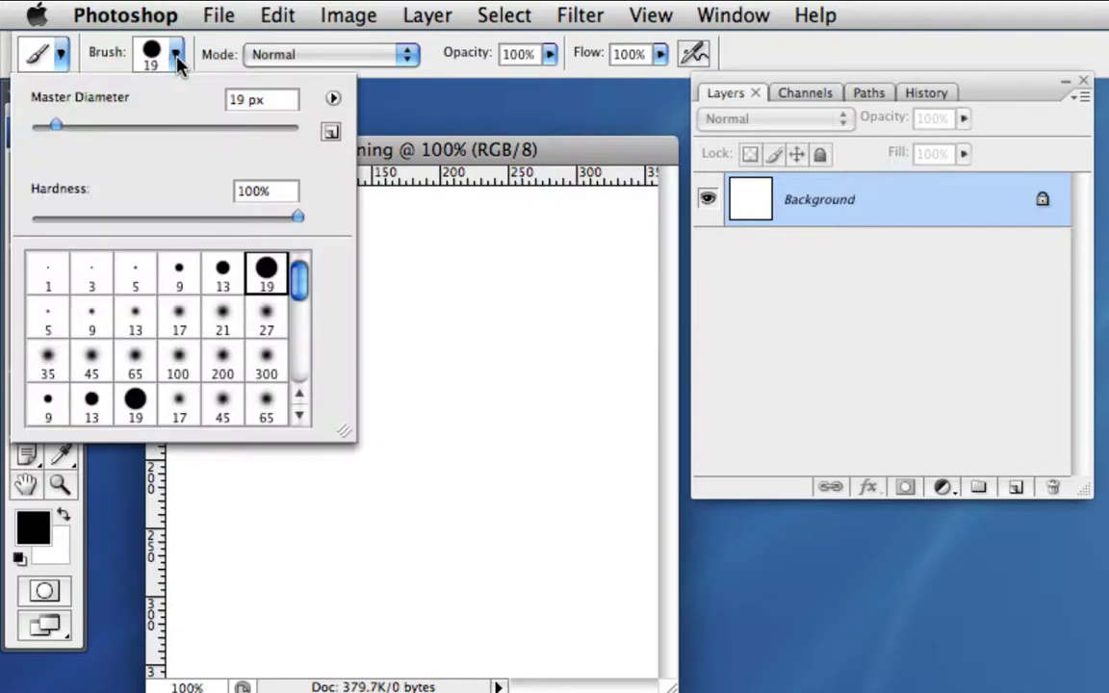
click(92, 306)
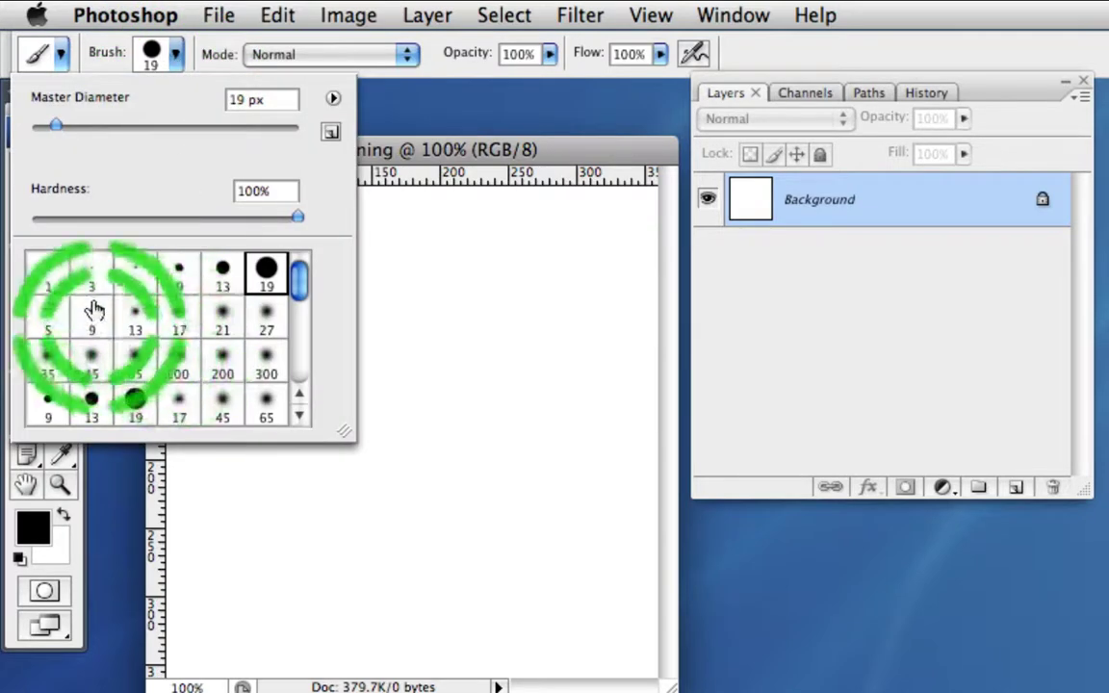
click(223, 277)
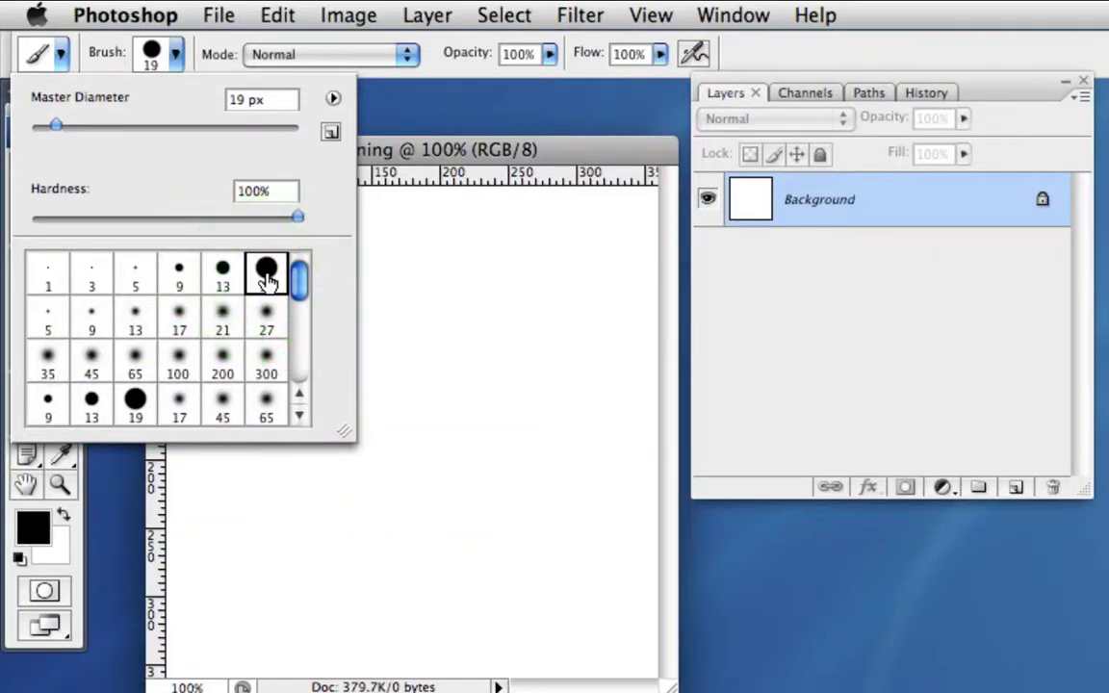
key(Return)
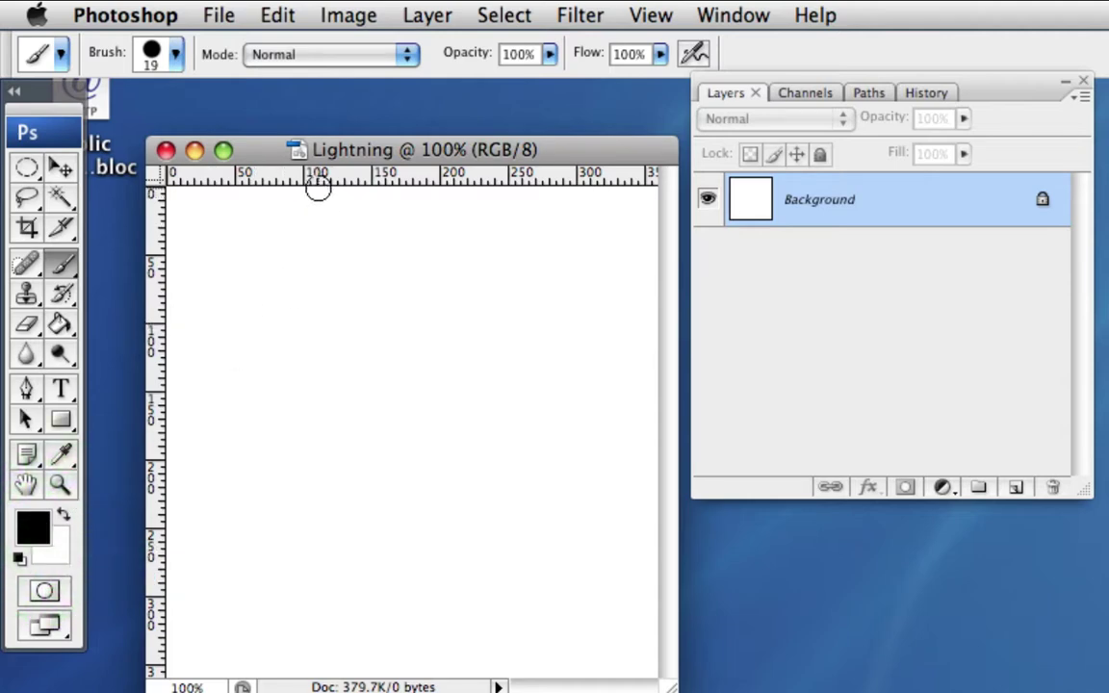
mouse_move(318, 190)
mouse_down()
mouse_move(393, 249)
mouse_move(287, 294)
mouse_move(262, 398)
mouse_move(370, 406)
mouse_move(345, 503)
mouse_move(310, 524)
mouse_move(245, 487)
mouse_move(229, 528)
mouse_move(342, 609)
mouse_move(311, 669)
mouse_up()
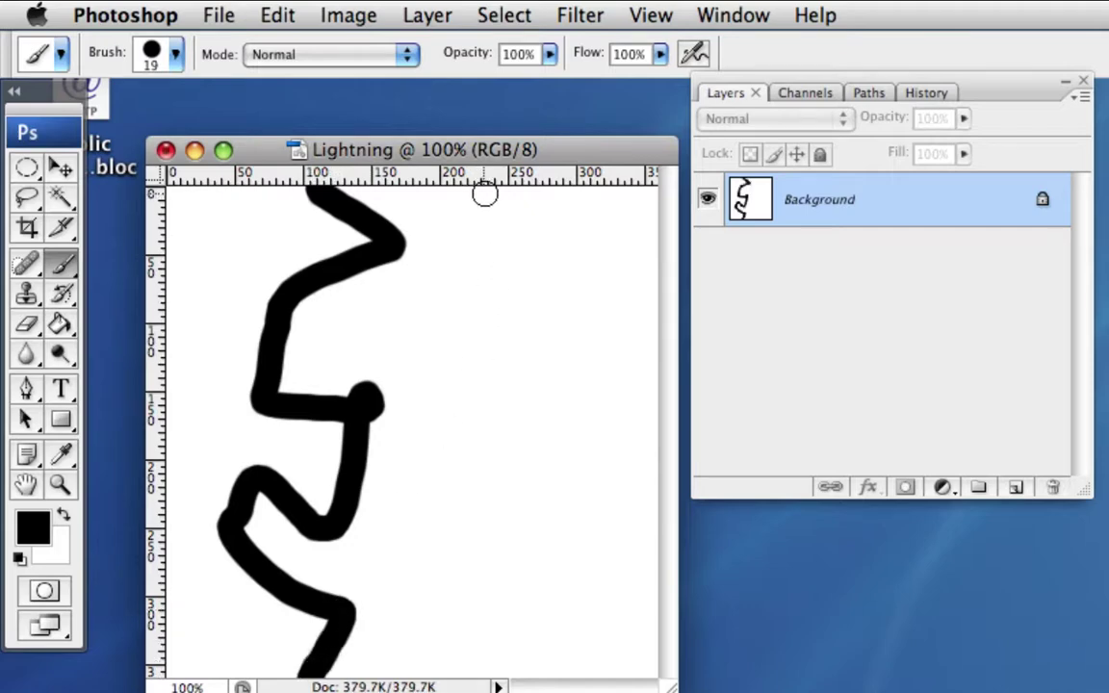
mouse_move(486, 191)
mouse_down()
mouse_move(484, 366)
mouse_move(456, 387)
mouse_move(547, 444)
mouse_move(600, 513)
mouse_move(458, 584)
mouse_move(464, 637)
mouse_move(505, 680)
mouse_up()
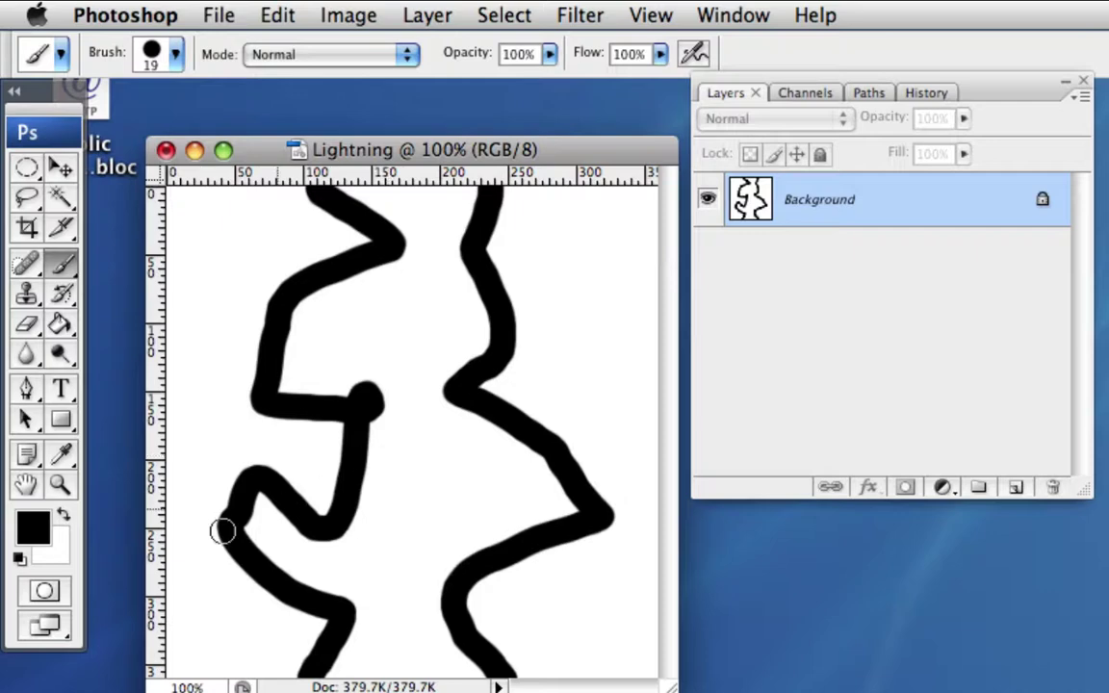
- Fill the area between the two jagged lines with the black foreground color using the Paint Bucket tool
click(35, 530)
mouse_move(61, 330)
mouse_down()
mouse_move(145, 344)
mouse_move(144, 330)
mouse_move(146, 349)
mouse_move(149, 330)
mouse_move(166, 327)
mouse_move(167, 342)
mouse_move(150, 318)
mouse_up()
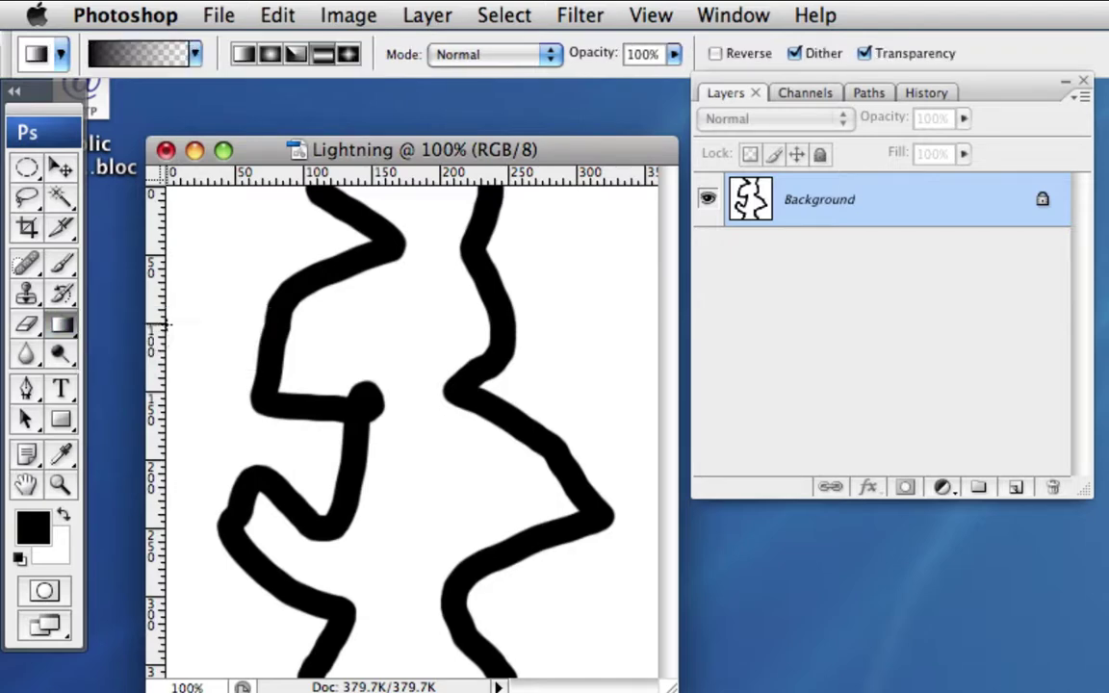
click(64, 335)
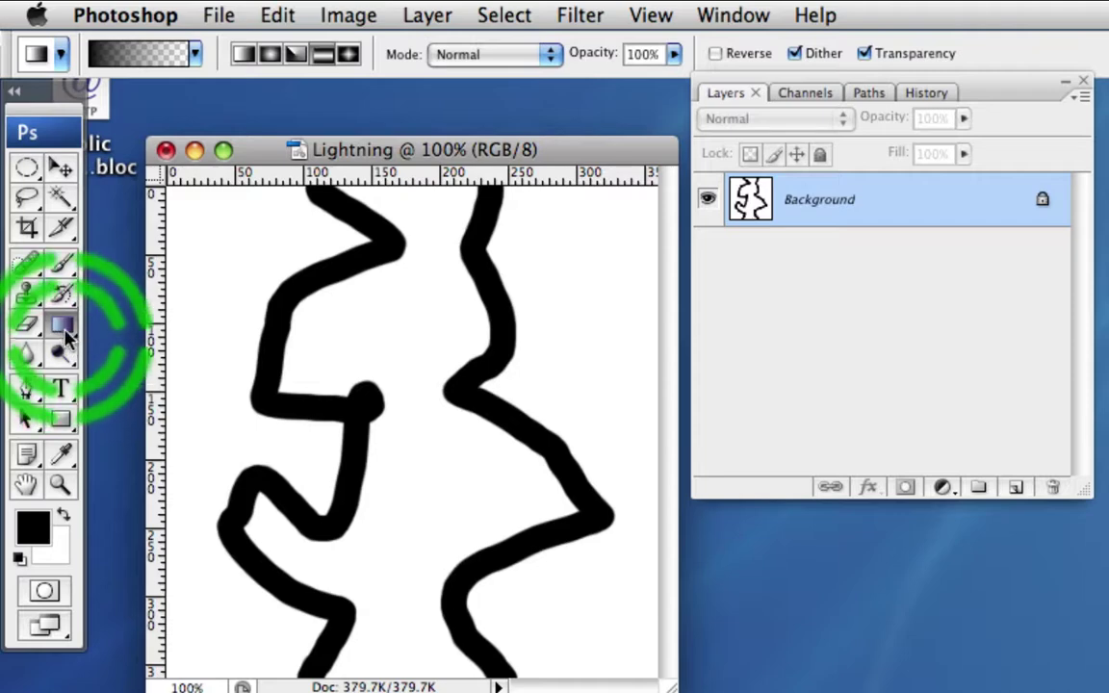
drag(62, 329, 165, 362)
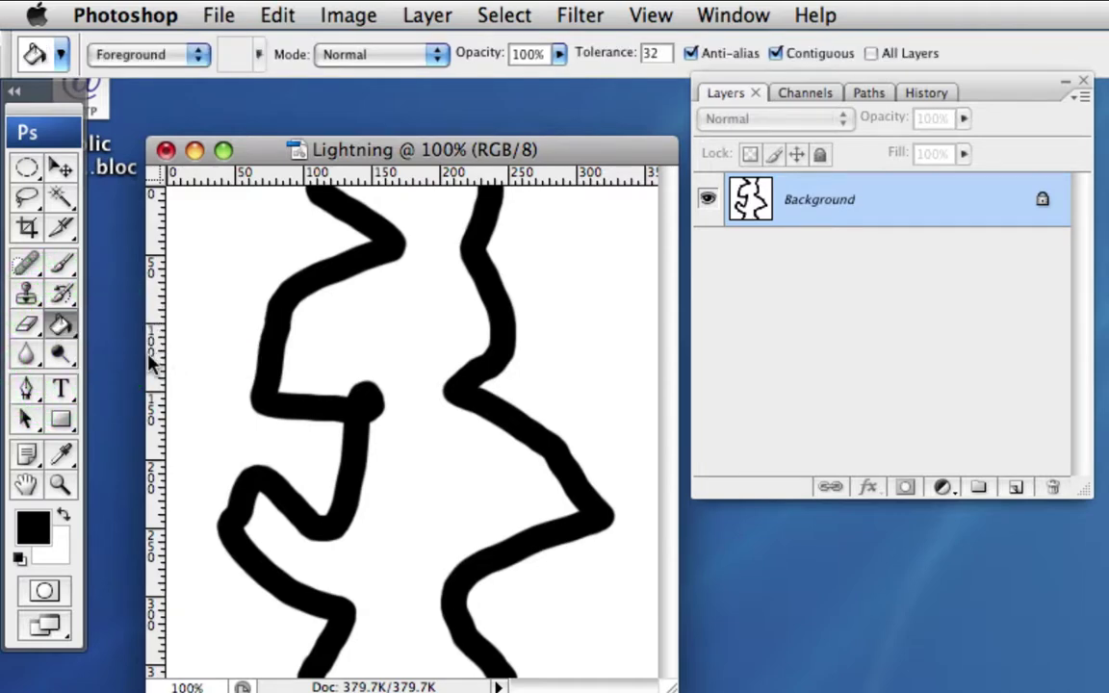
click(62, 328)
click(422, 327)
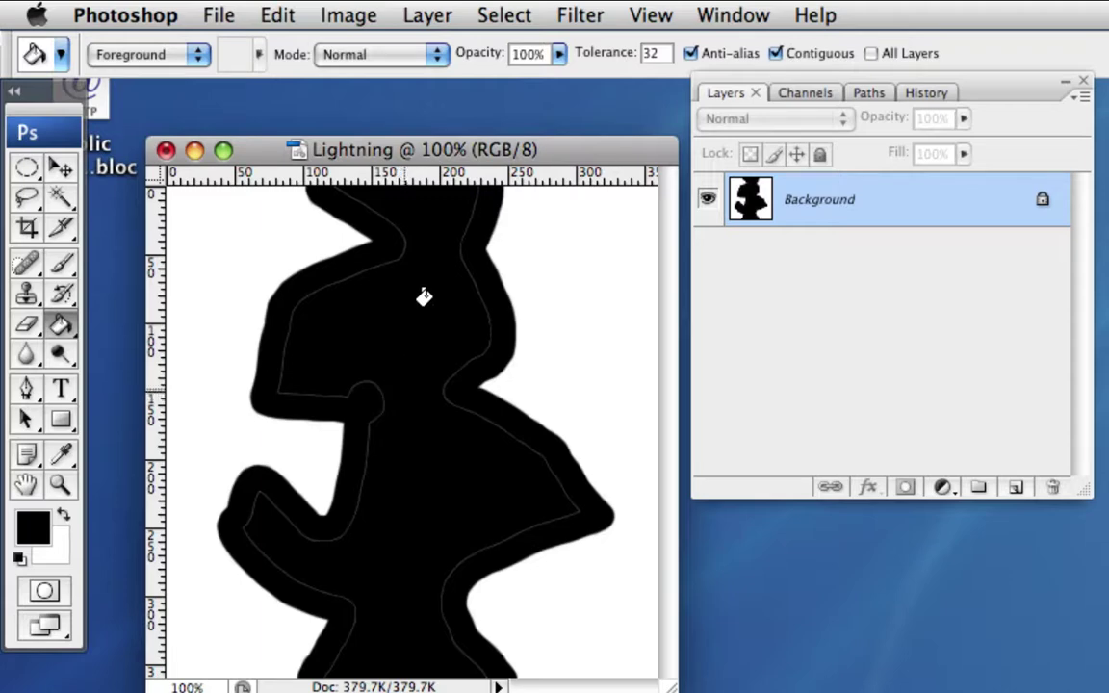
click(486, 152)
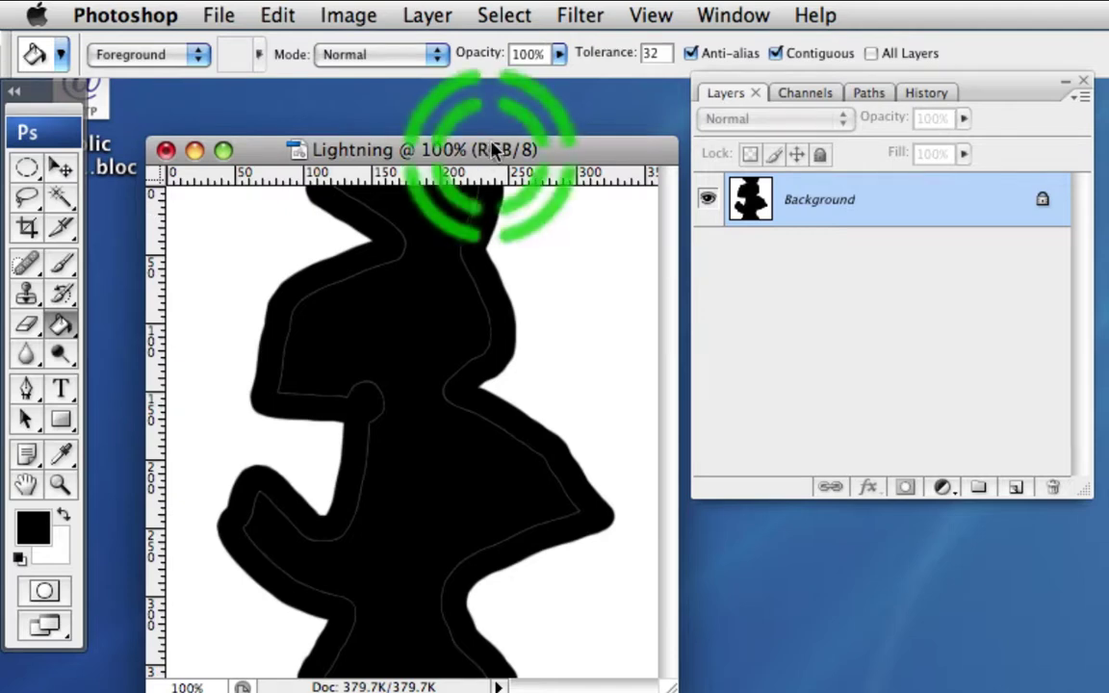
- Apply a Gaussian Blur with a radius of 25 pixels to the black shape
click(578, 16)
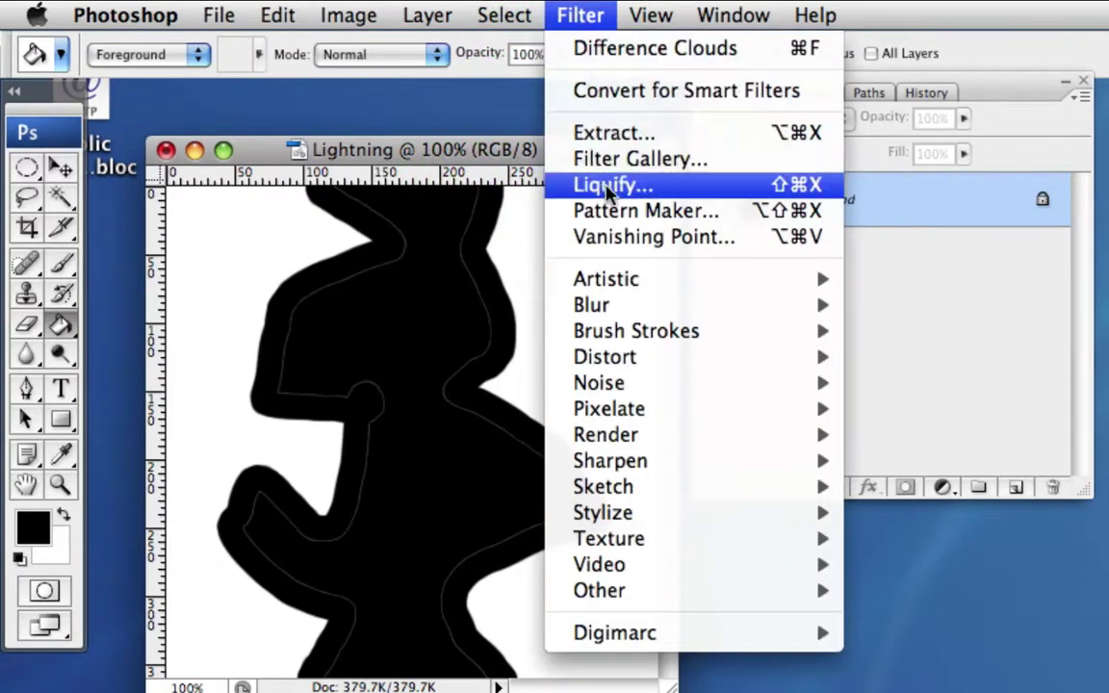
mouse_move(604, 278)
mouse_move(555, 309)
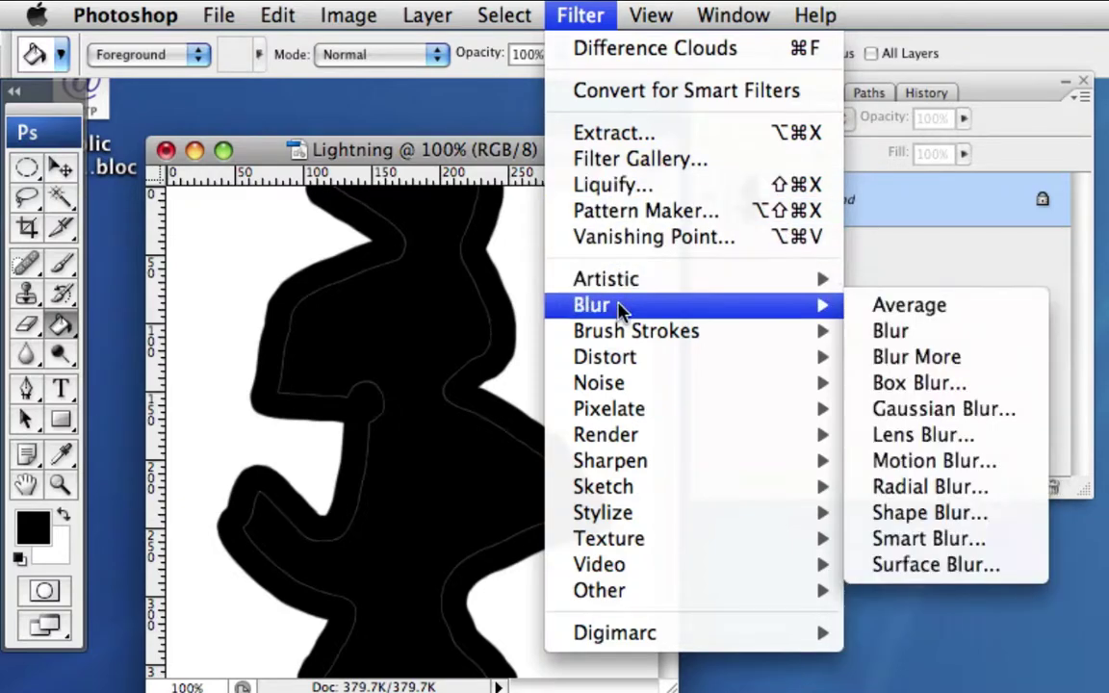
click(927, 412)
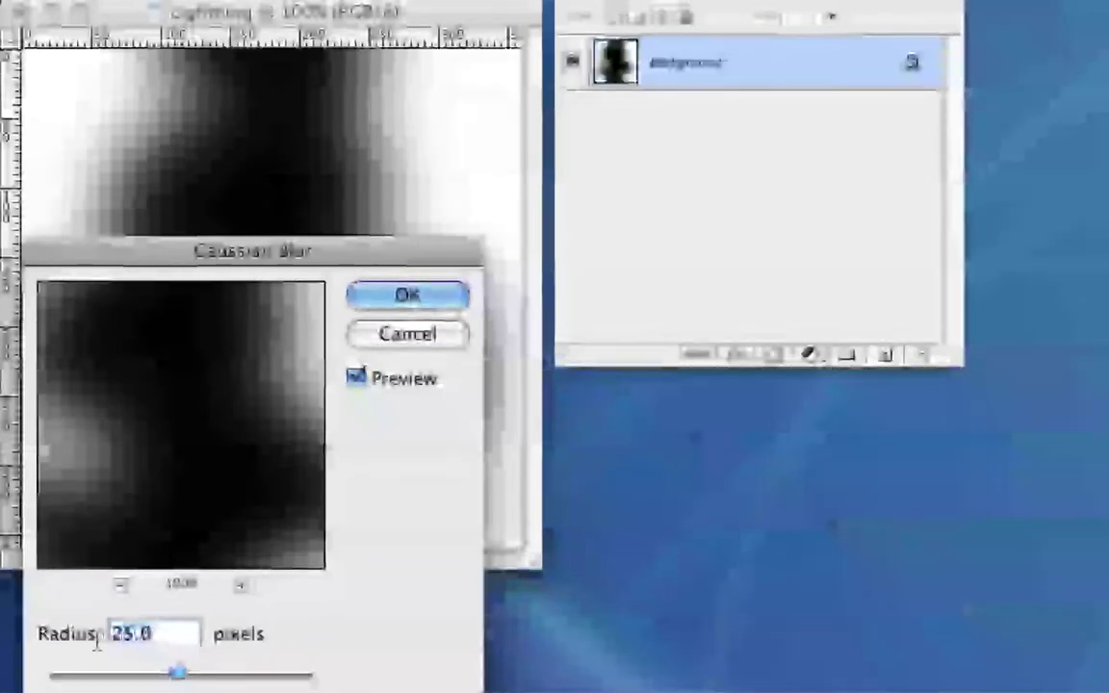
text(25)
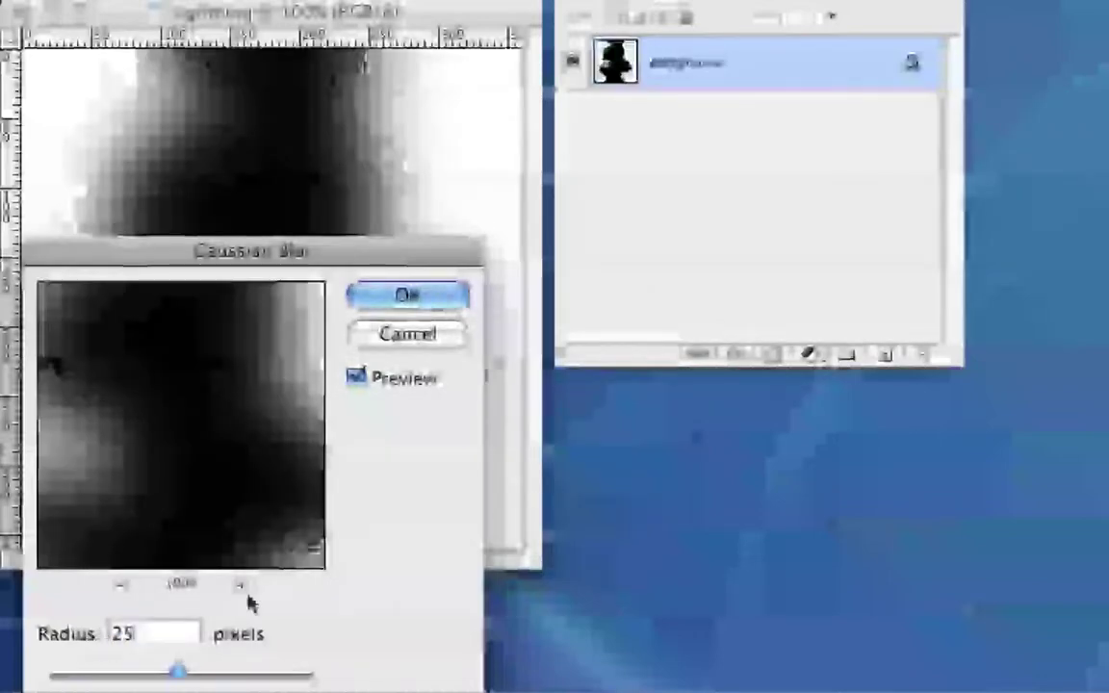
click(404, 298)
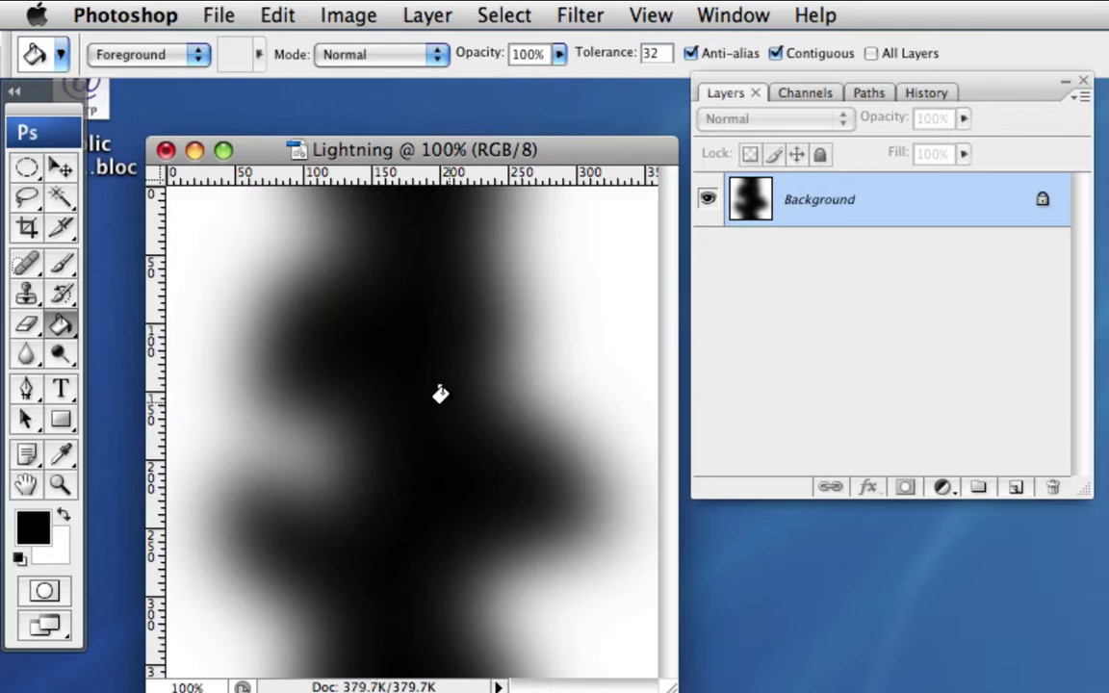
- Render Difference Clouds over the blurred image
click(579, 16)
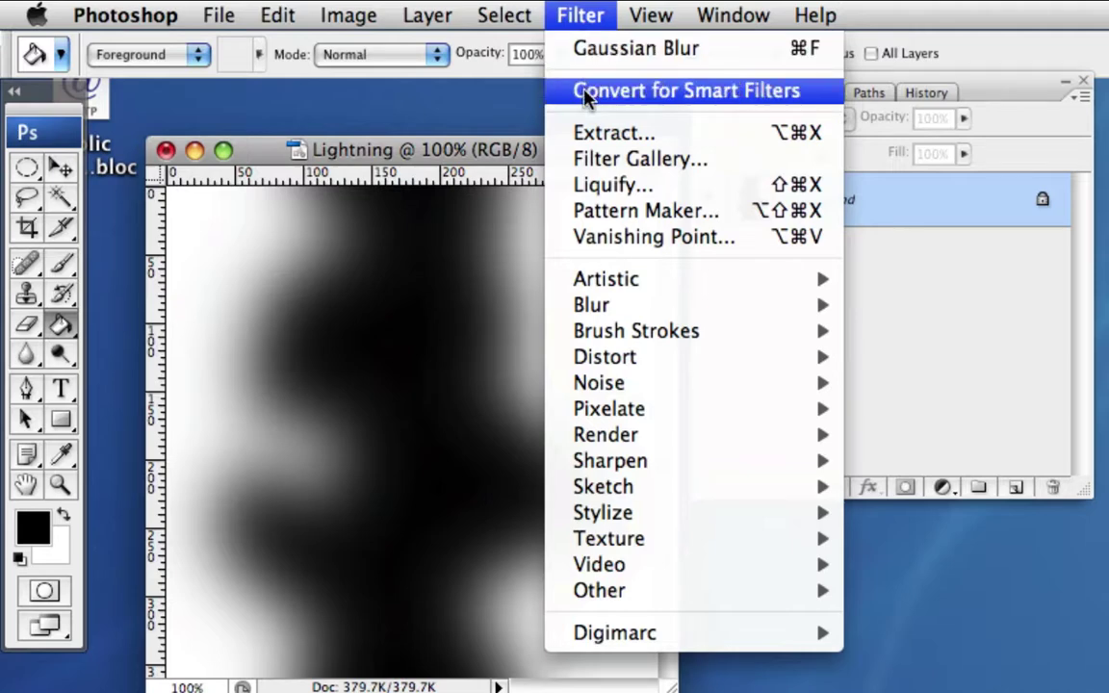
mouse_move(604, 442)
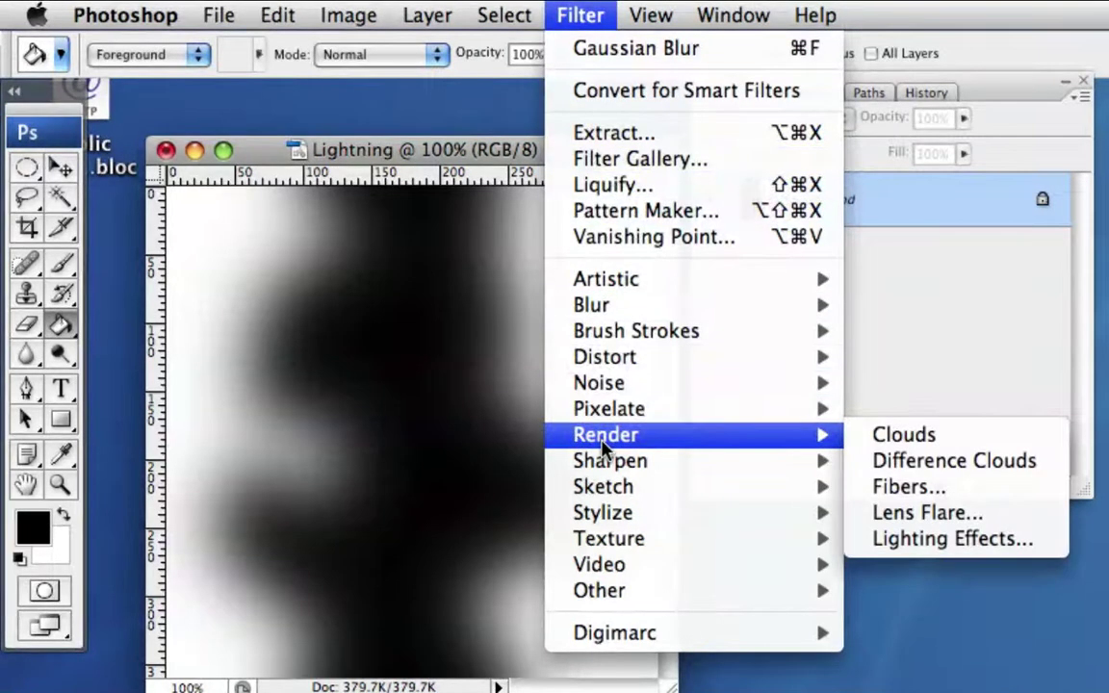
click(955, 467)
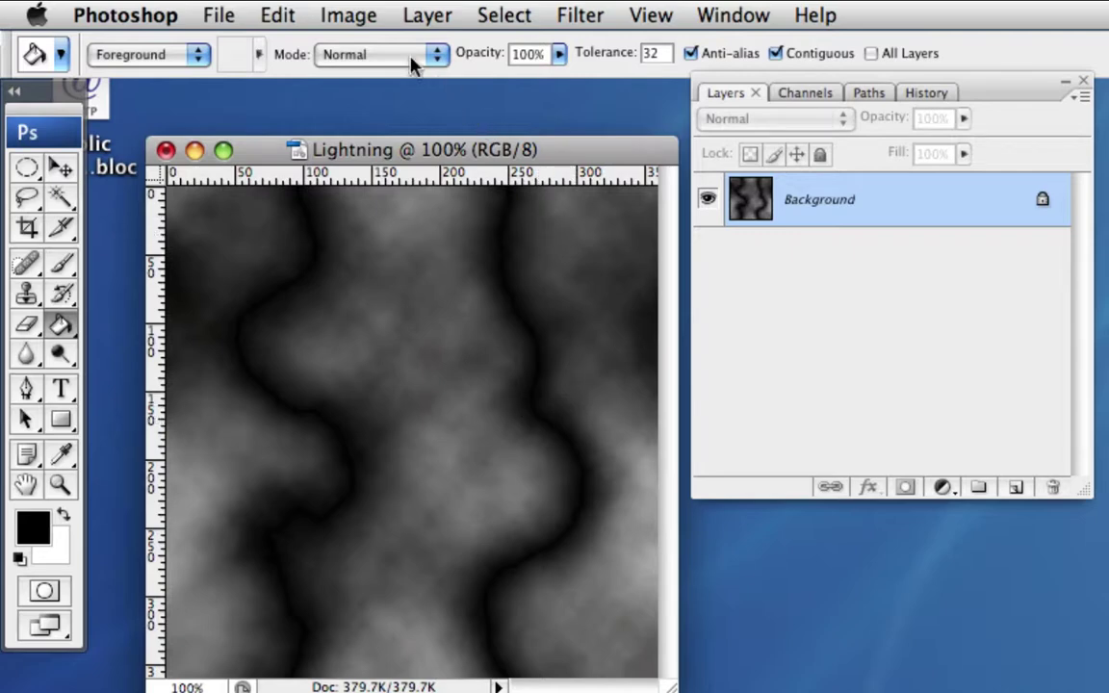
- Invert the colors of the clouds image
click(367, 19)
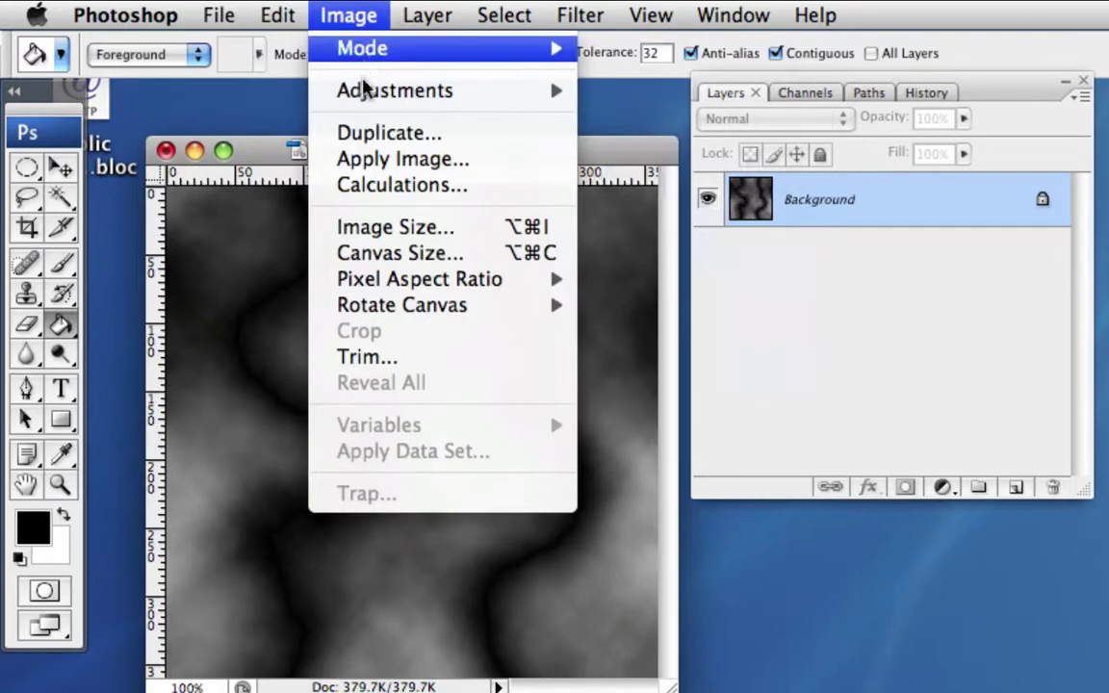
mouse_move(367, 93)
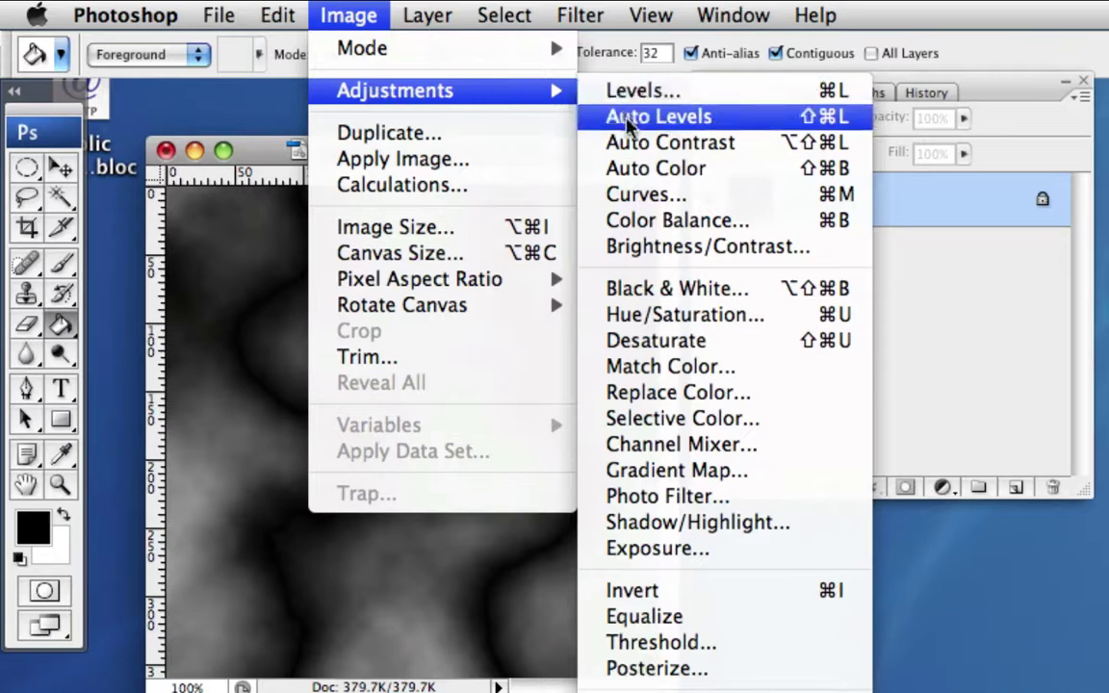
click(658, 601)
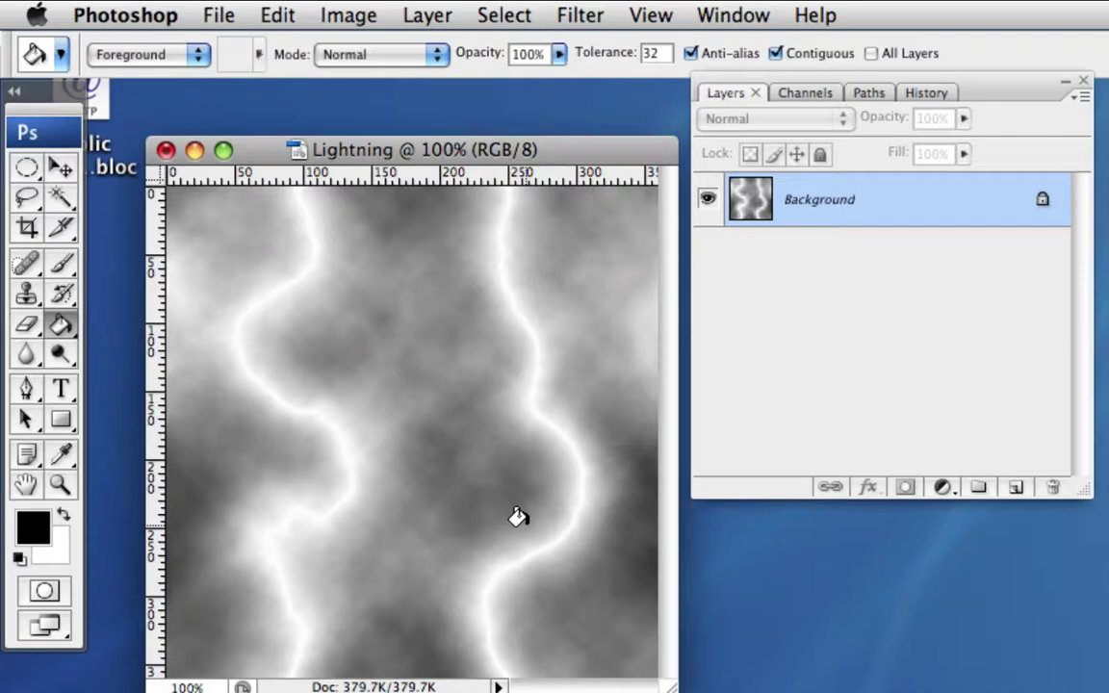
- Start a Levels adjustment on the inverted clouds image and set the shadow input level to 130
click(371, 18)
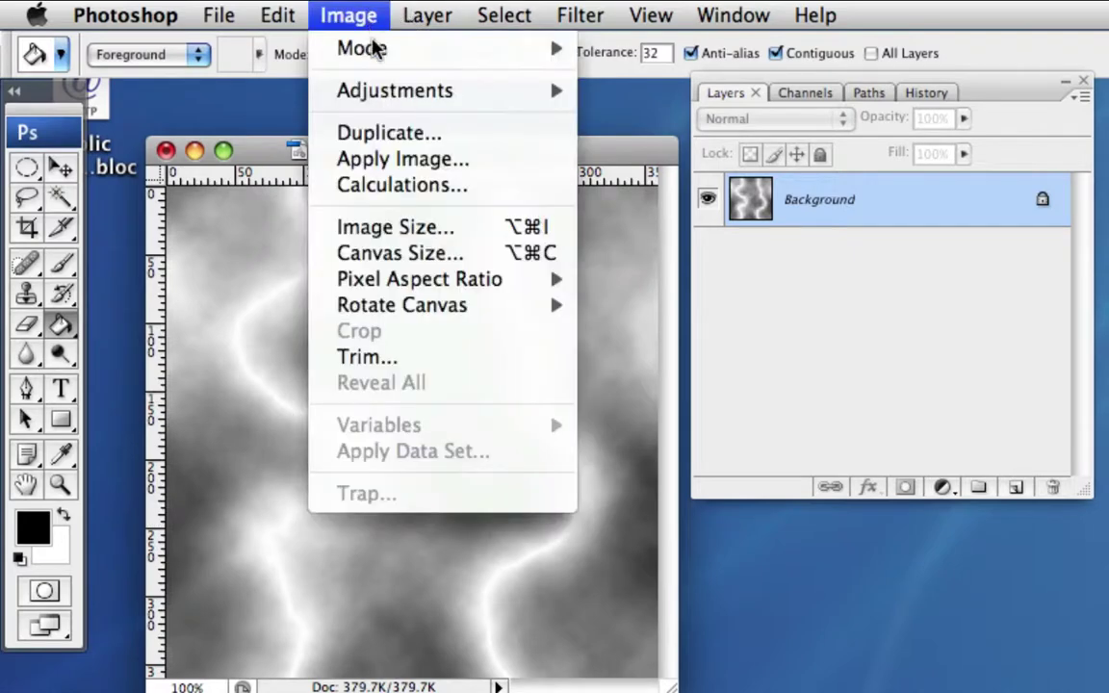
mouse_move(385, 93)
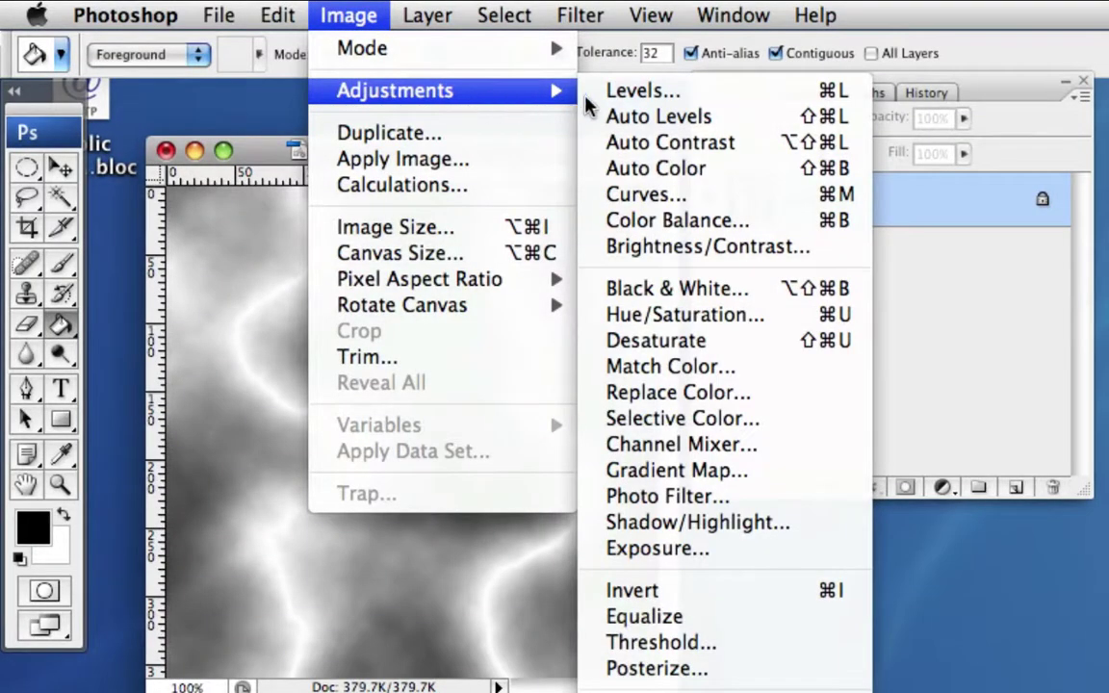
click(682, 92)
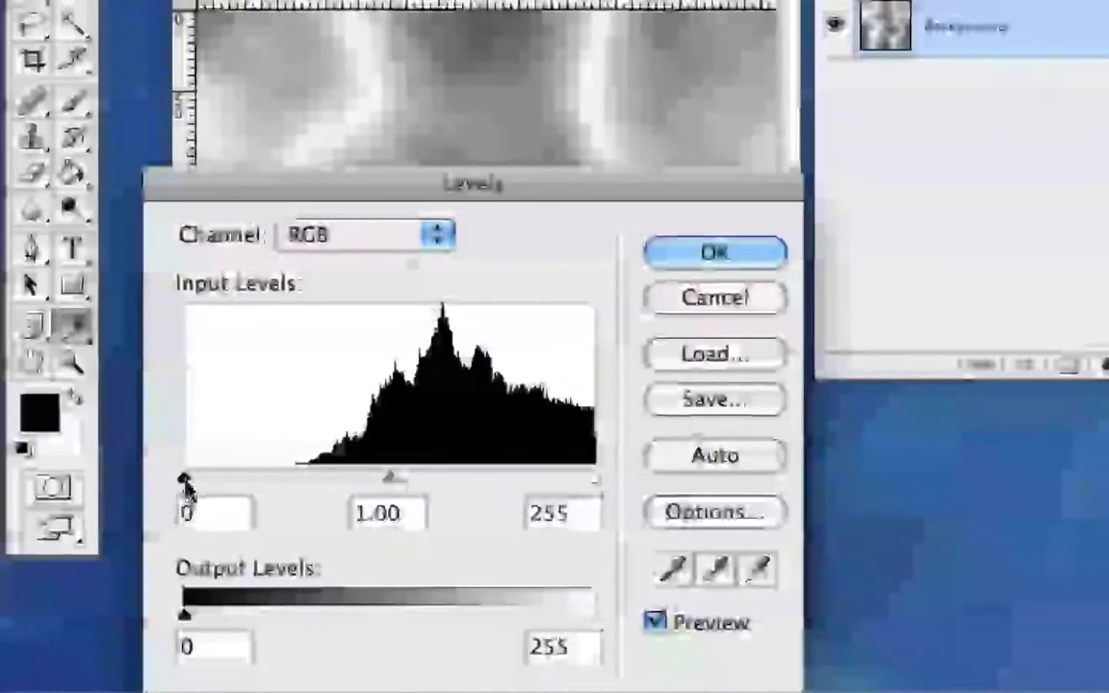
click(193, 482)
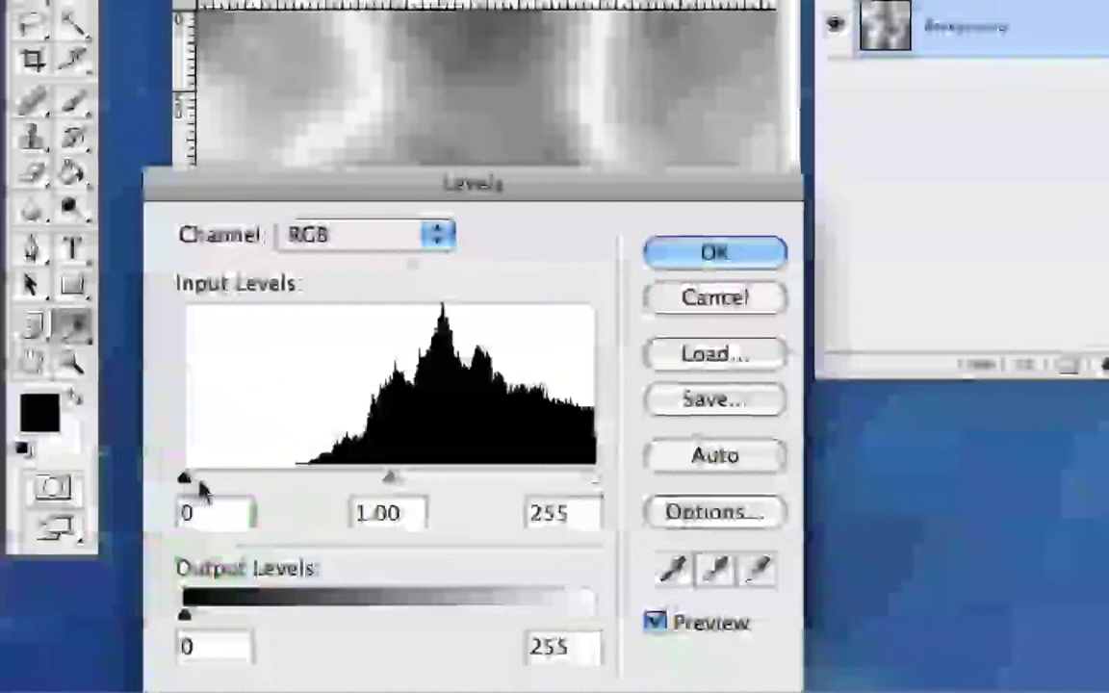
drag(191, 482, 250, 485)
click(196, 510)
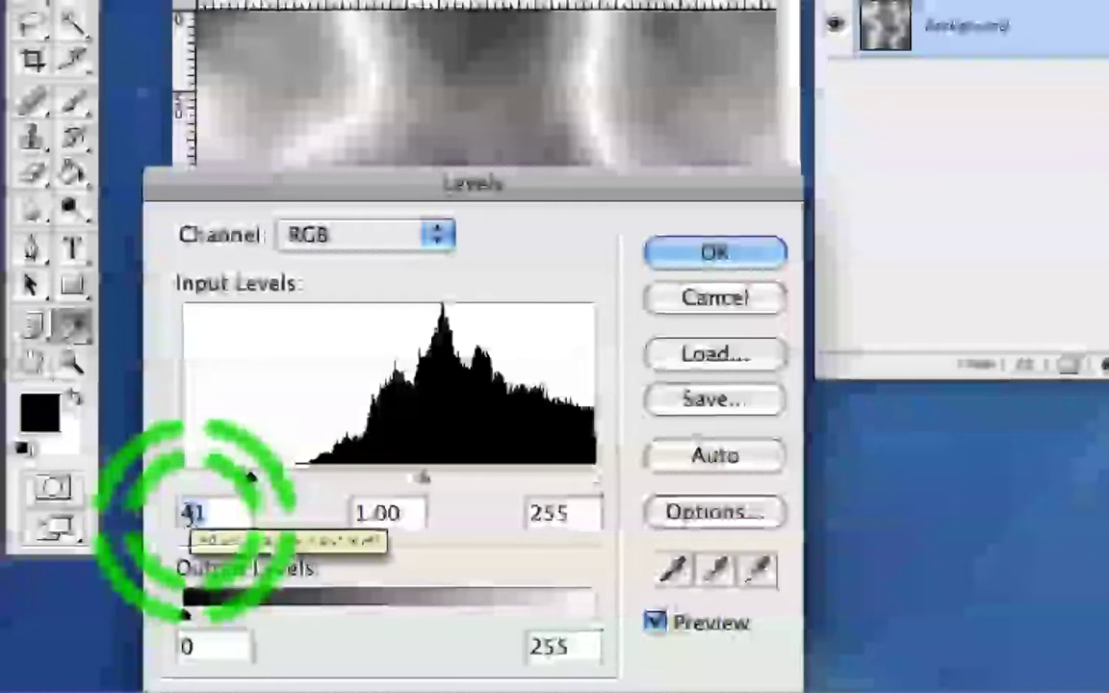
drag(249, 486, 395, 484)
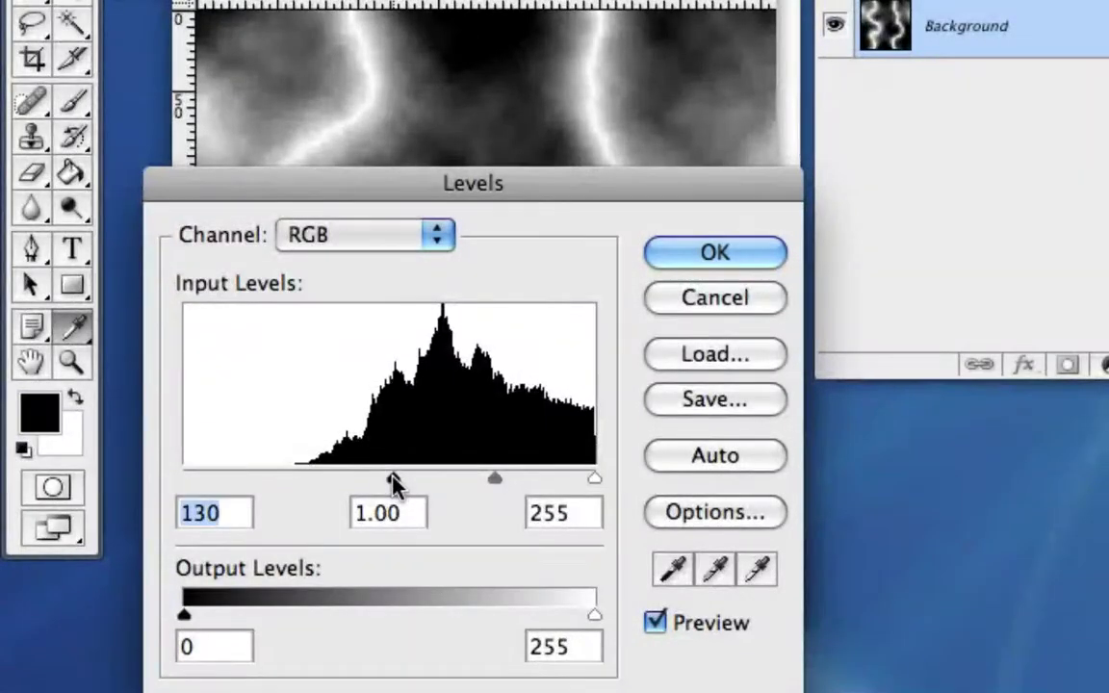
- Set the midtone input level to 0.25 and apply the Levels adjustment
click(495, 480)
drag(494, 480, 530, 480)
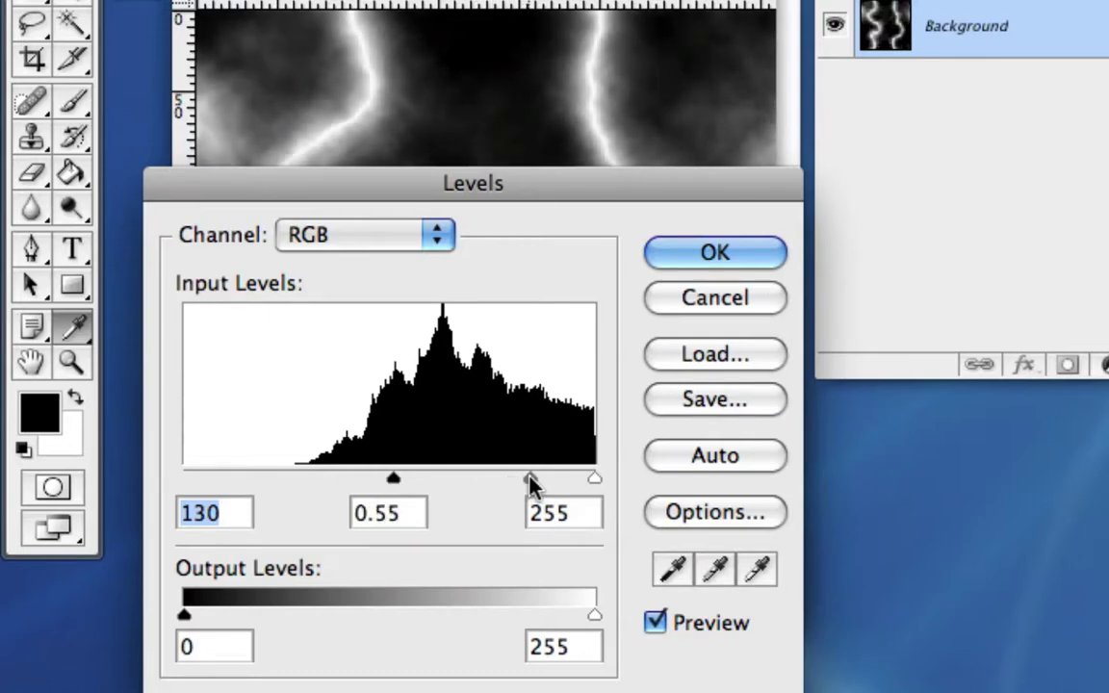
key(Tab)
click(417, 517)
mouse_move(417, 517)
mouse_down()
mouse_move(385, 513)
mouse_move(404, 514)
mouse_move(394, 518)
mouse_up()
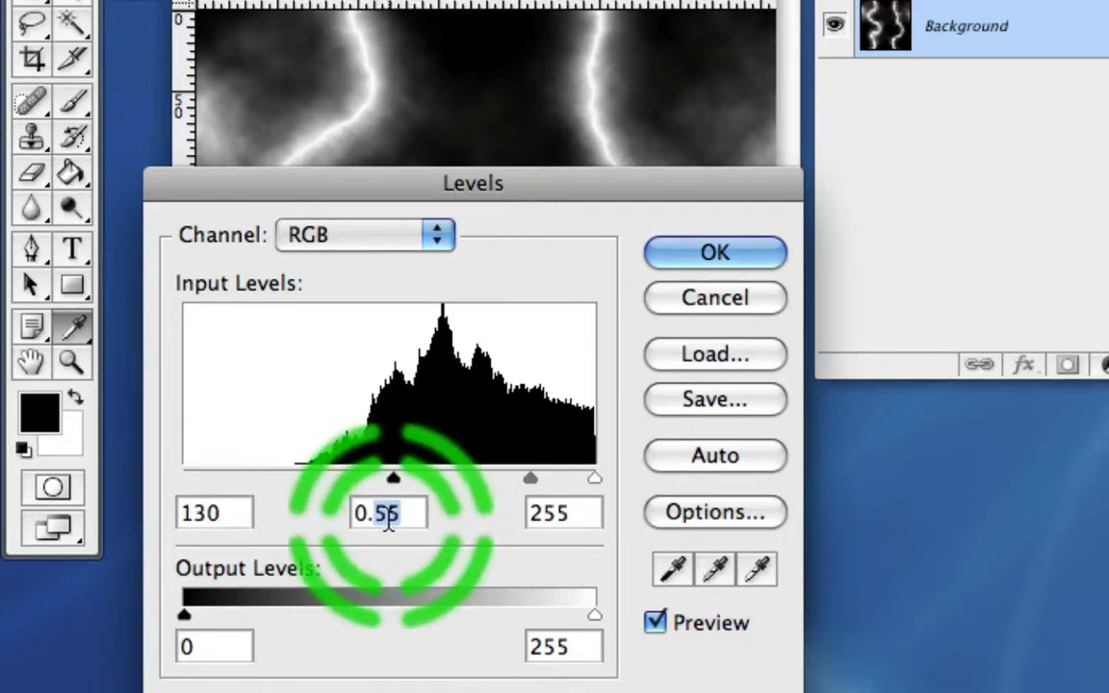
text(25)
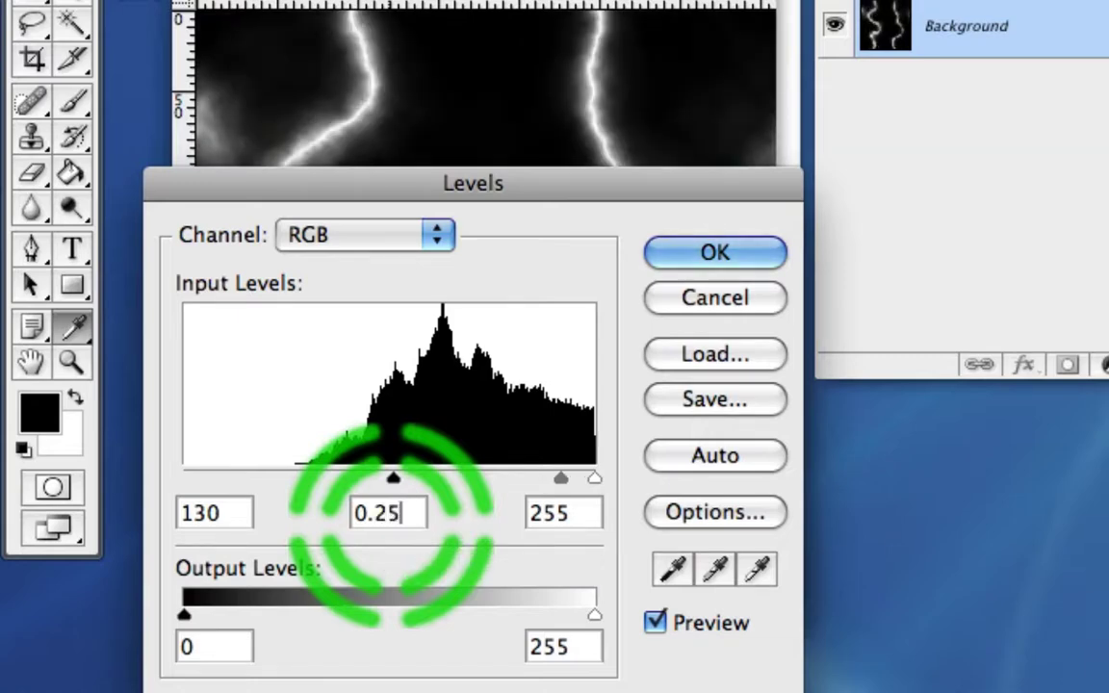
click(715, 258)
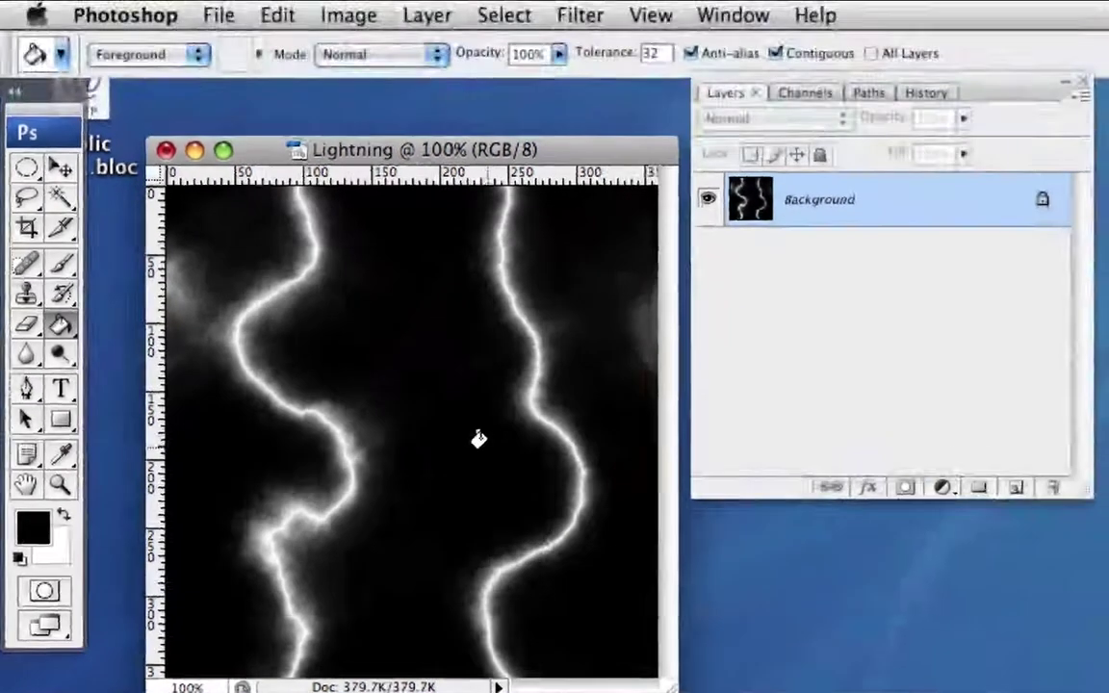
- Start a Hue/Saturation adjustment on the lightning image with Colorize enabled and set the hue to 242
click(352, 16)
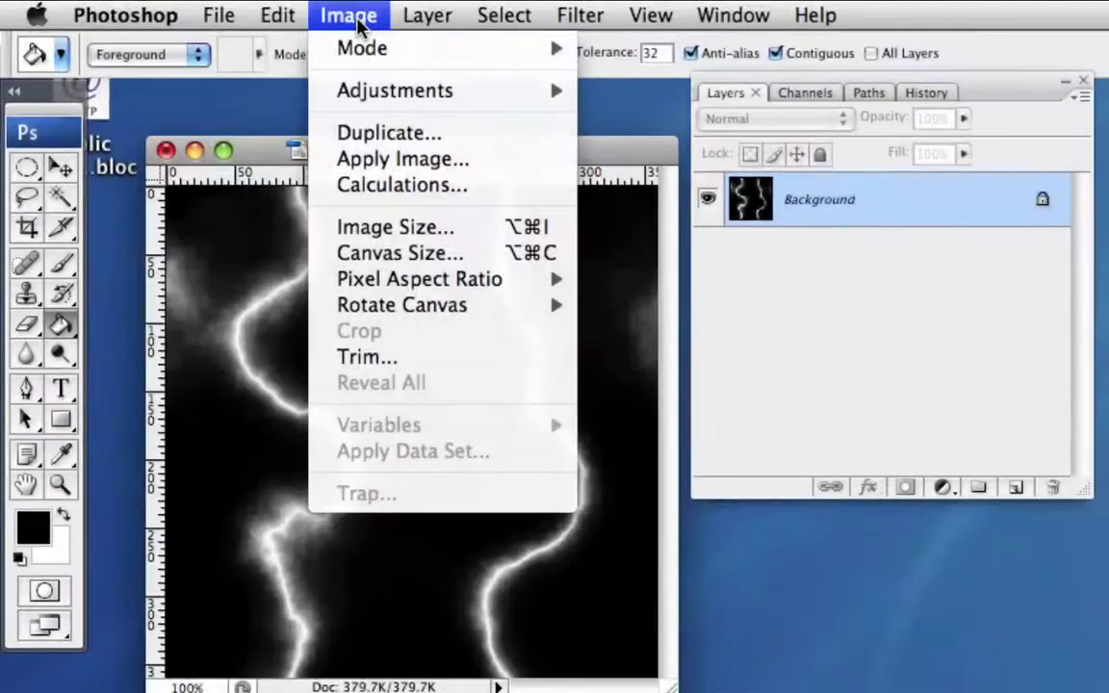
mouse_move(354, 91)
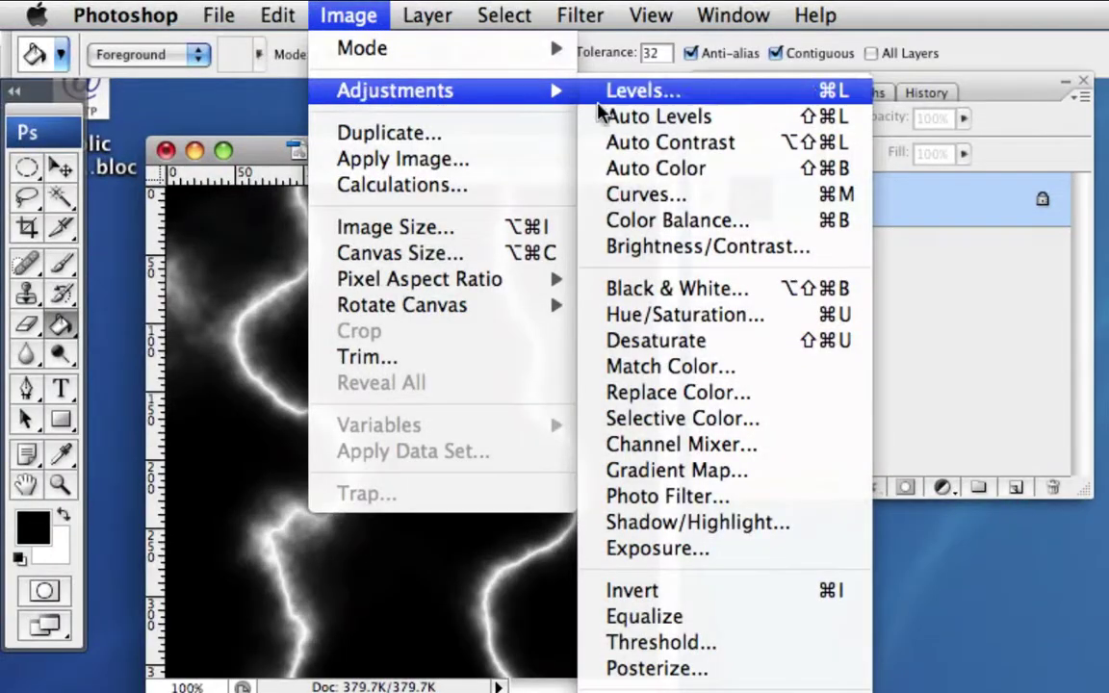
click(684, 315)
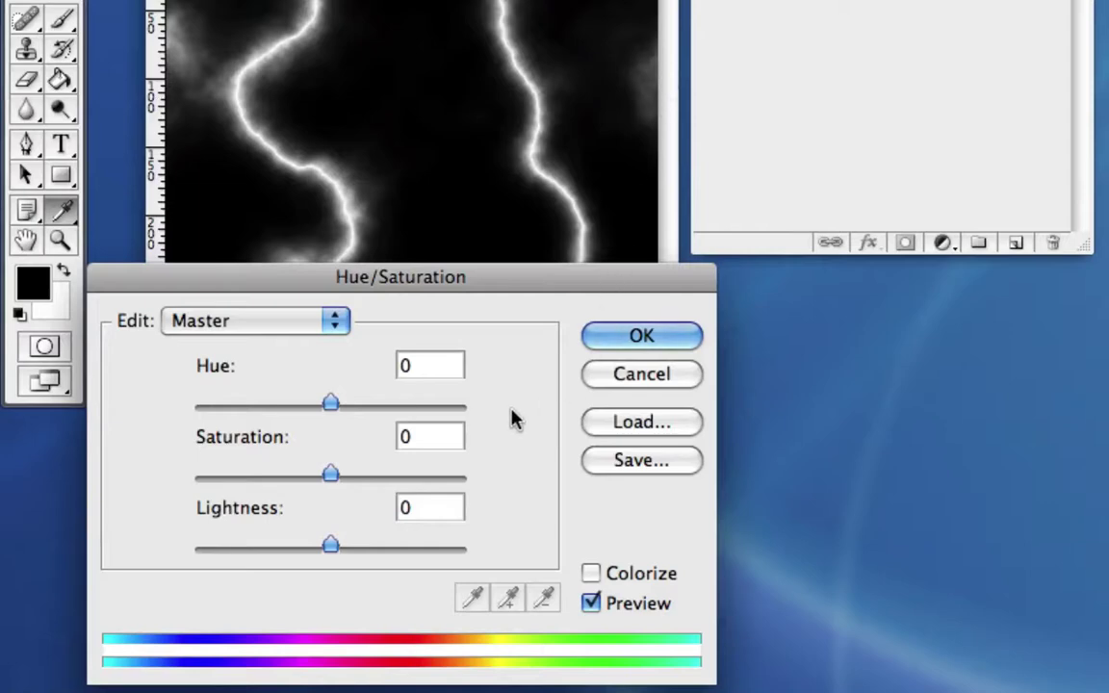
click(589, 574)
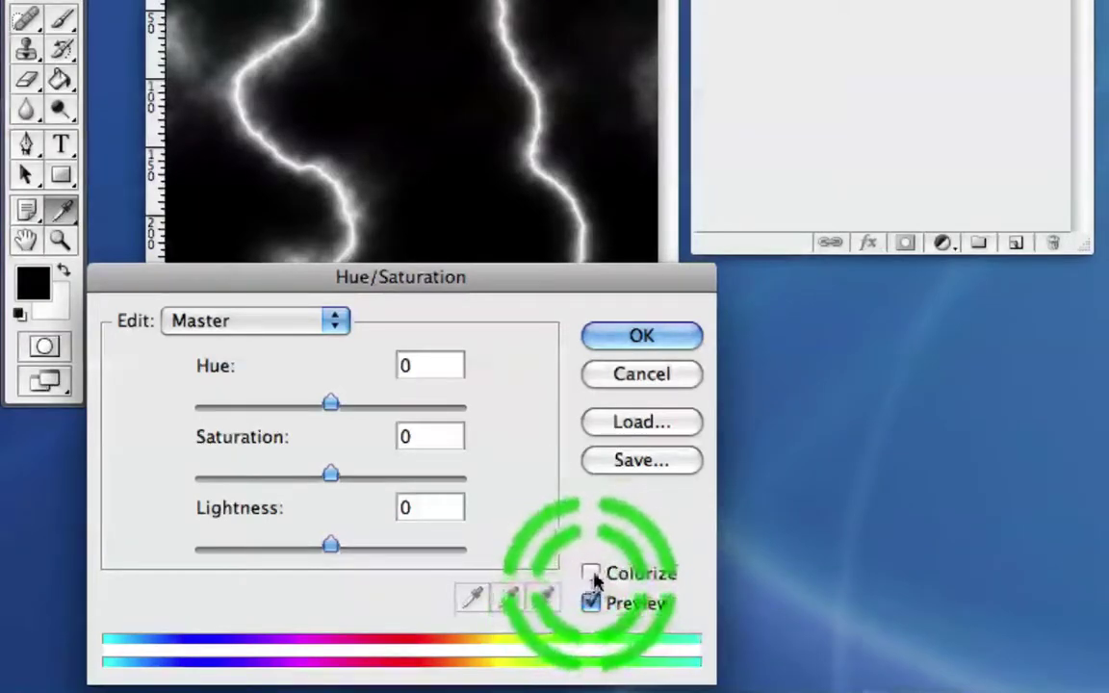
click(590, 575)
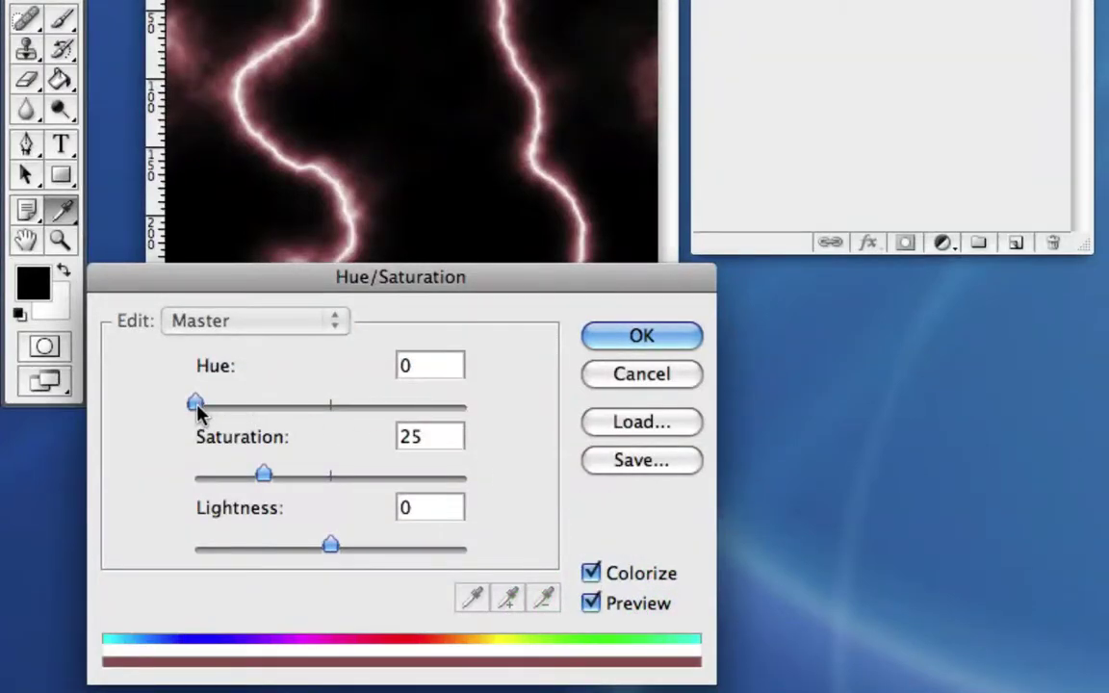
drag(198, 408, 378, 408)
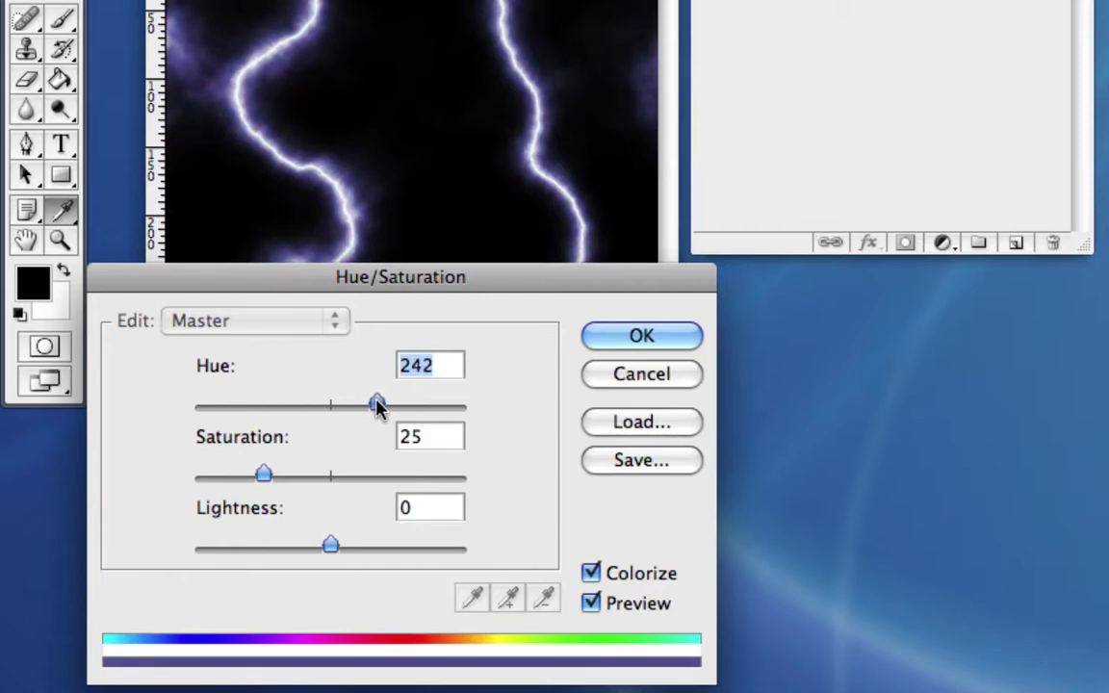
- Set the saturation to 69 with lightness at 0 and apply the Hue/Saturation adjustment
click(260, 481)
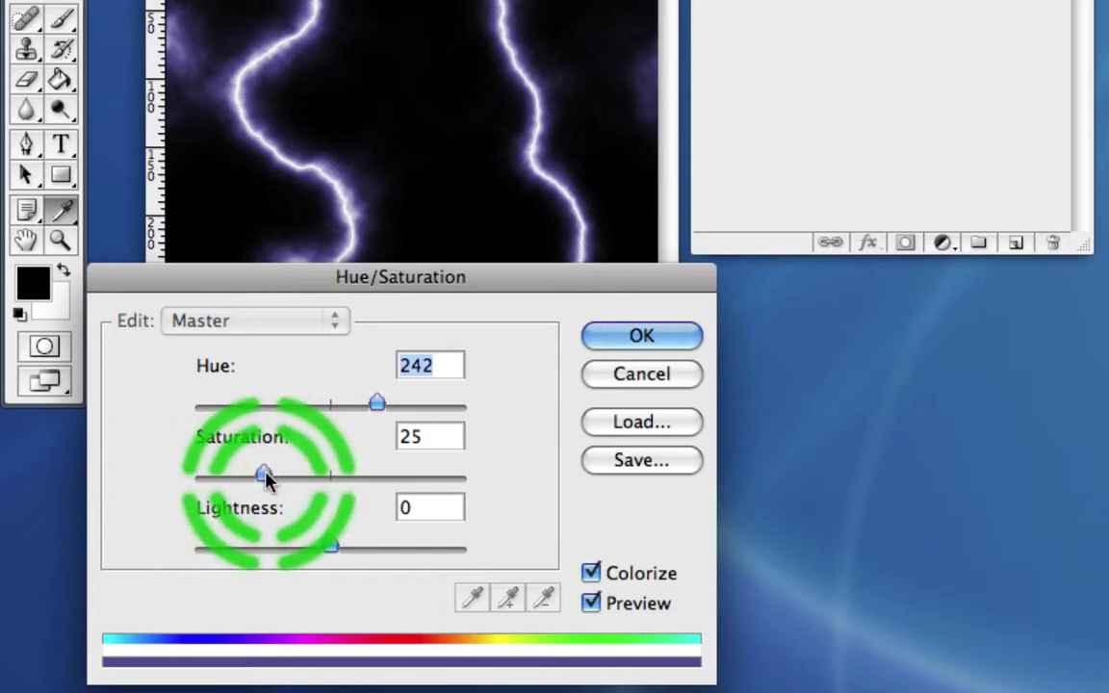
drag(265, 482, 402, 478)
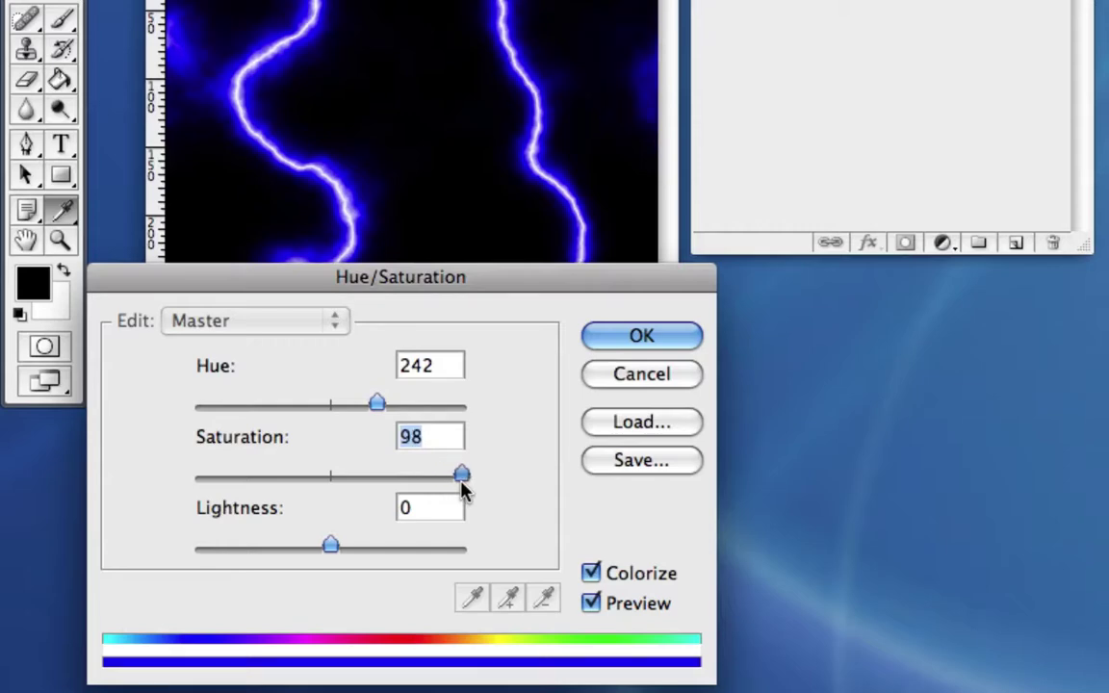
drag(461, 481, 392, 478)
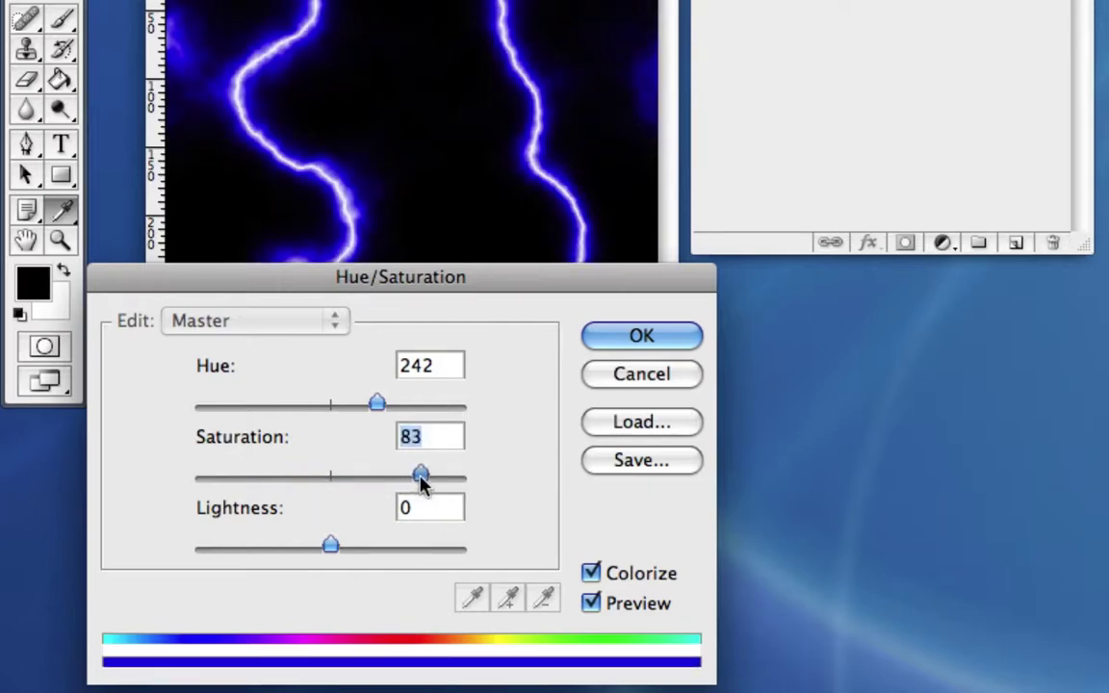
drag(421, 481, 383, 480)
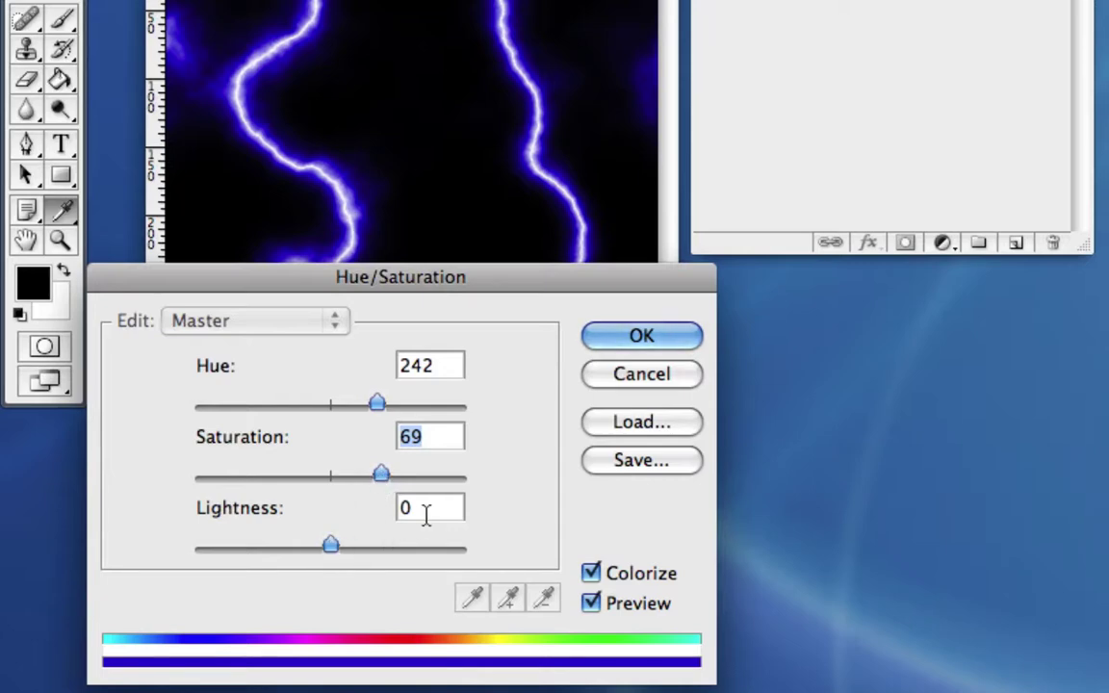
mouse_move(331, 548)
mouse_down()
mouse_move(221, 542)
mouse_move(456, 556)
mouse_move(331, 557)
mouse_up()
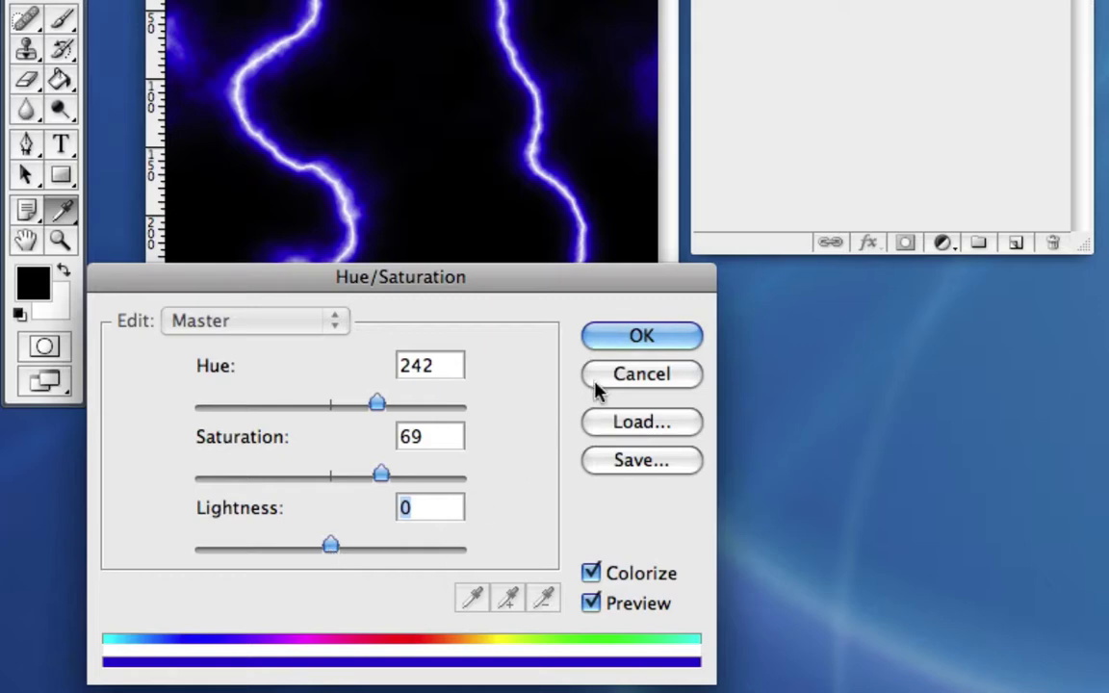
click(621, 334)
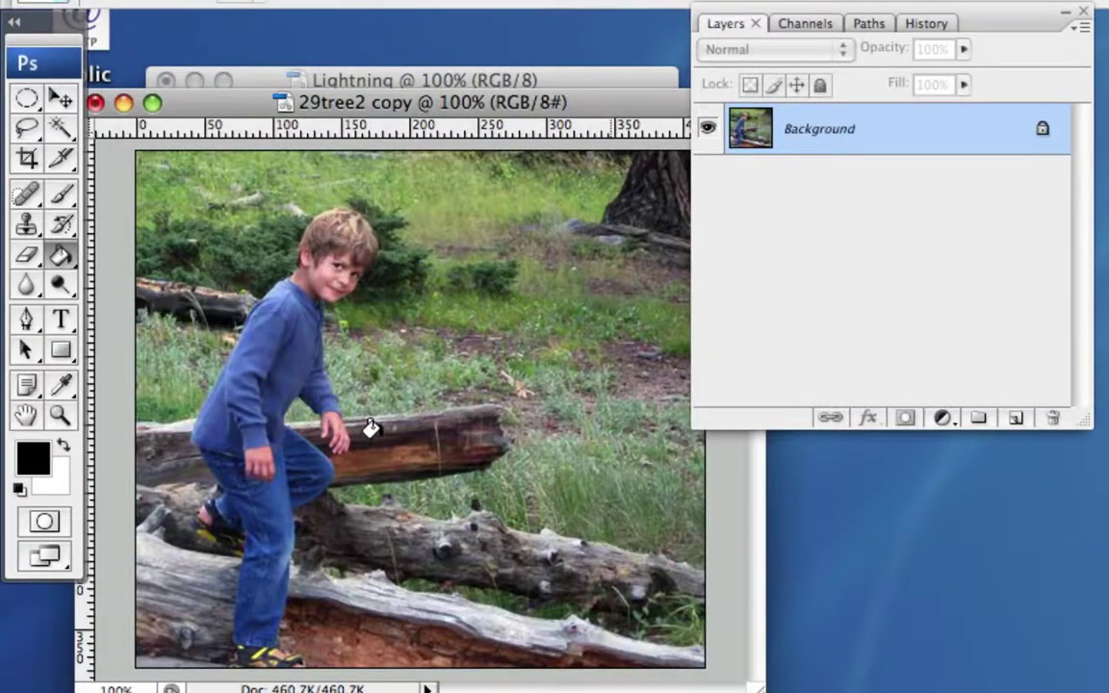
- Bring the Lightning document forward and copy its image into the 29tree2 copy photo with the Move tool, aligned to the photo's upper-left corner
click(494, 85)
drag(483, 81, 480, 47)
click(61, 102)
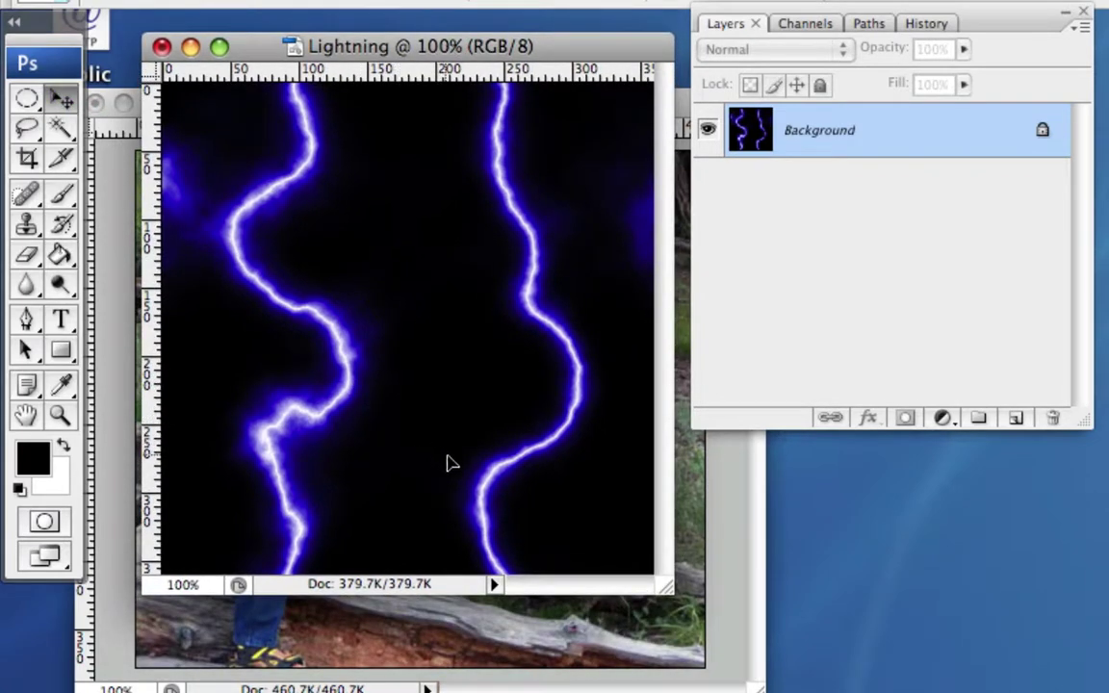
drag(561, 592, 624, 644)
drag(612, 560, 361, 396)
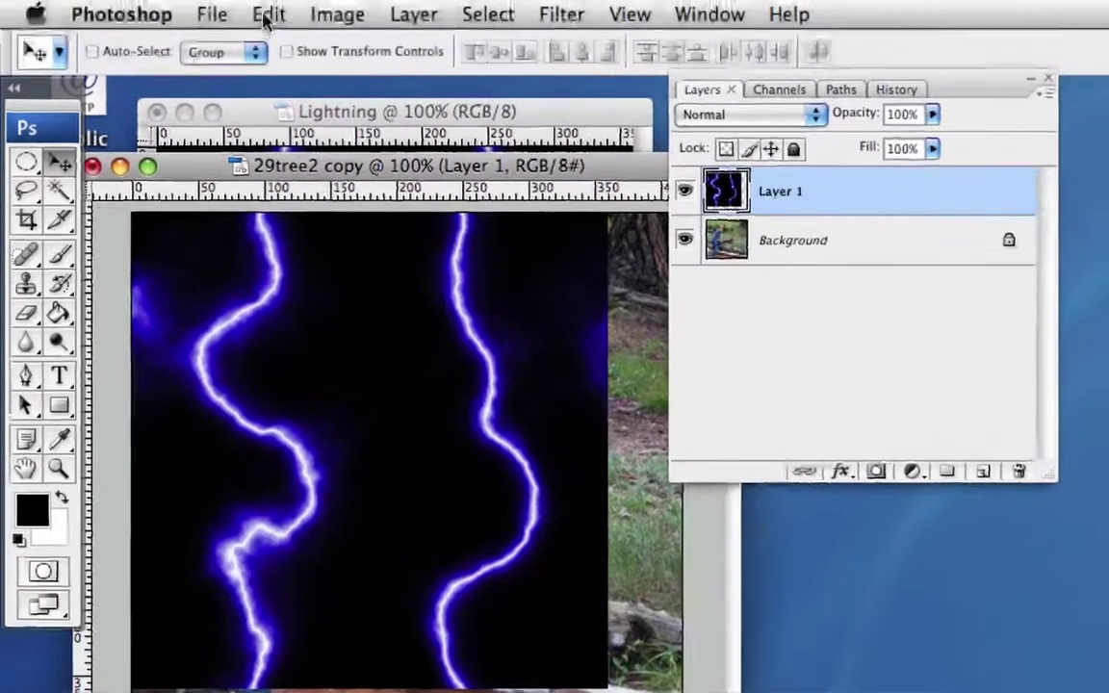
- Scale the lightning layer with Free Transform so it covers the entire photo, and apply the transformation
click(269, 15)
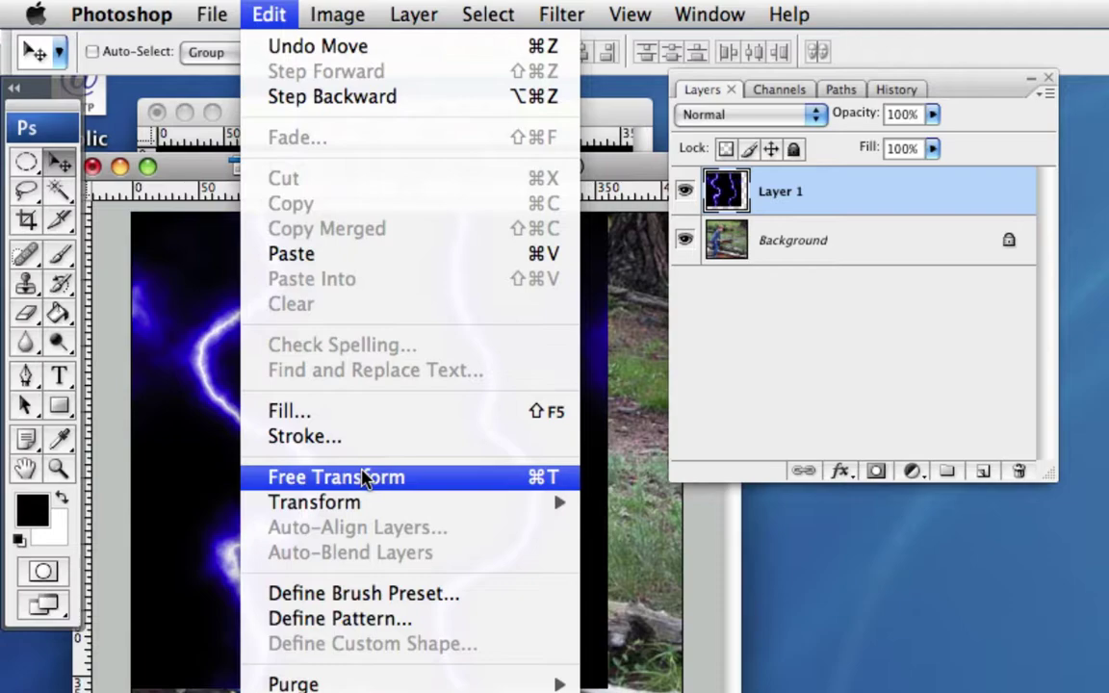
click(368, 478)
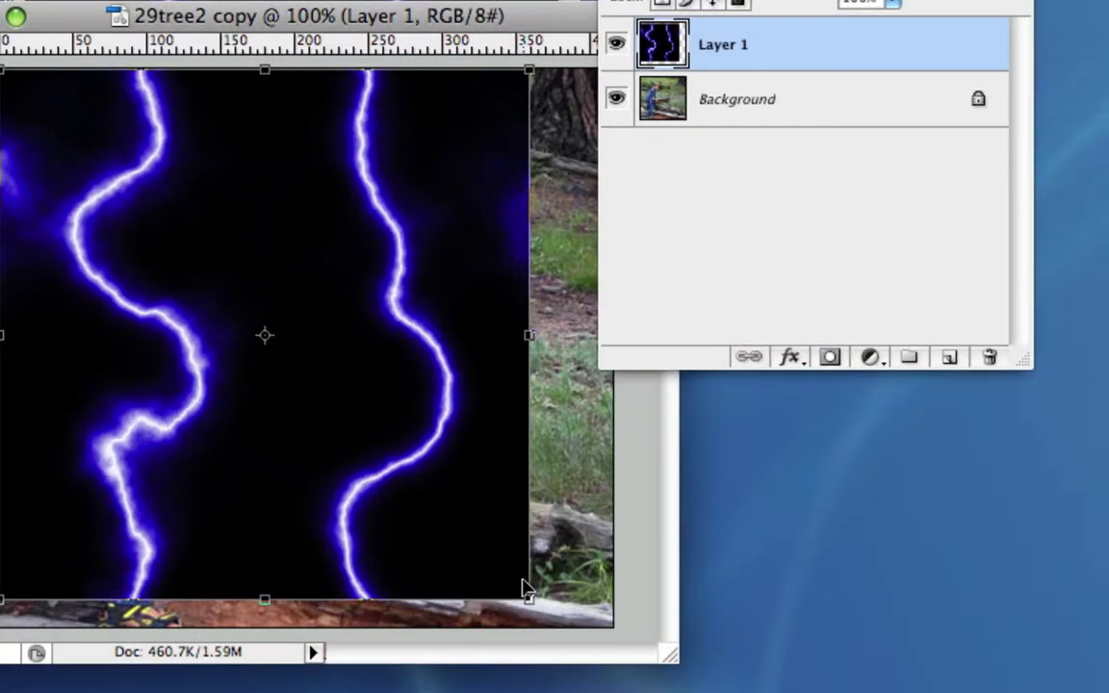
drag(528, 594, 613, 626)
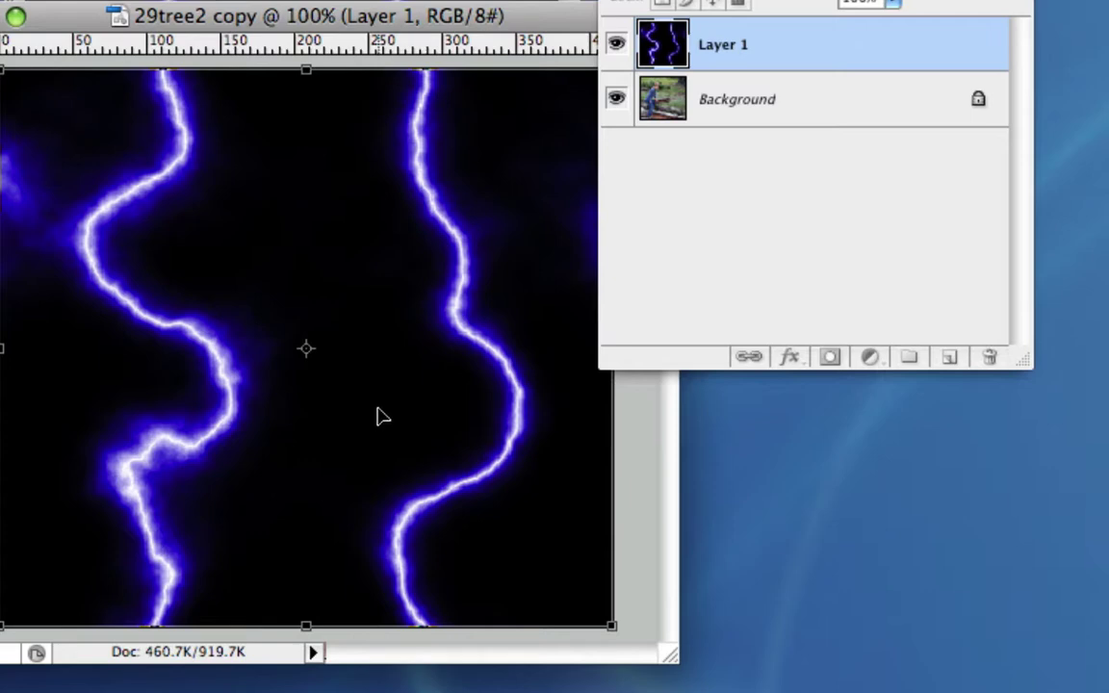
key(Return)
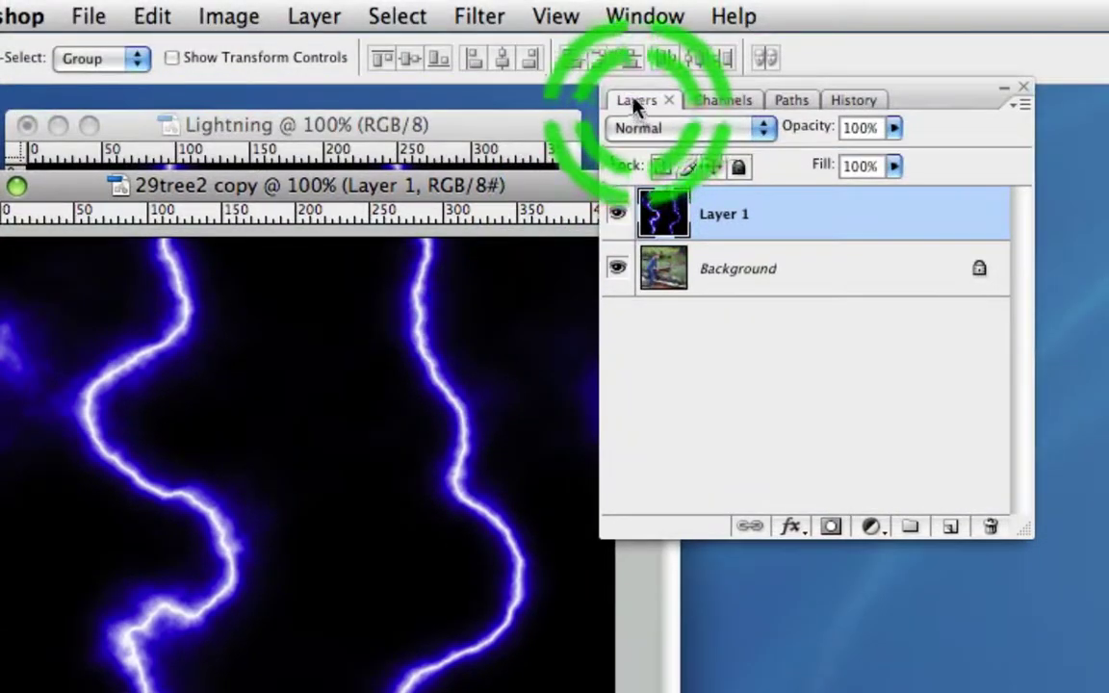
click(645, 16)
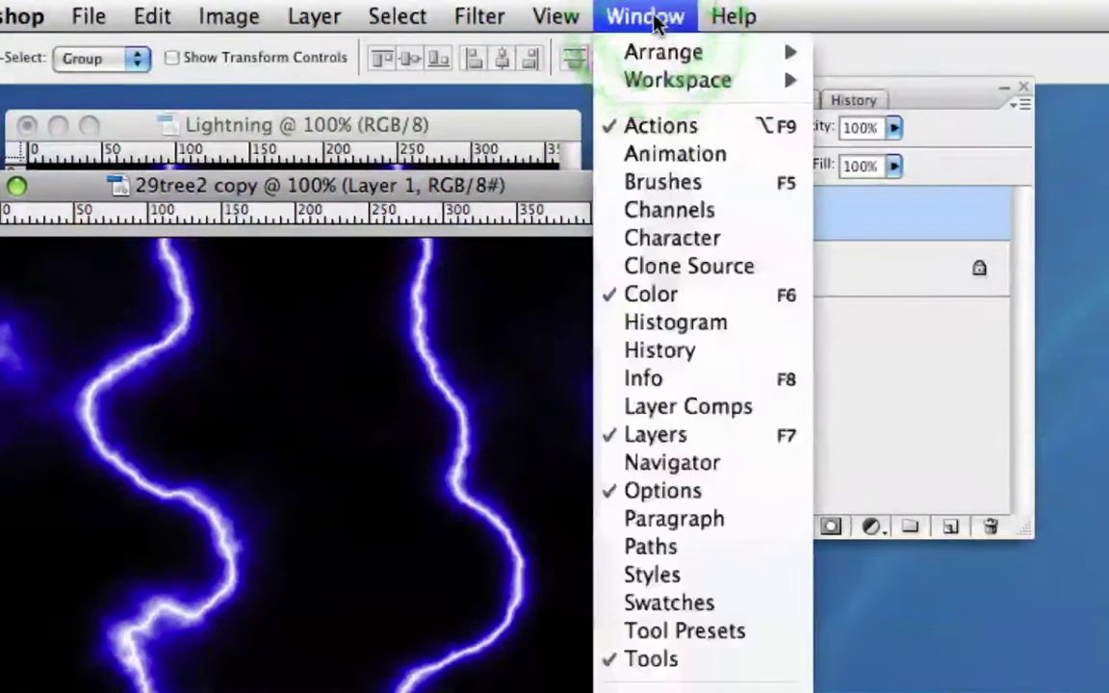
click(616, 436)
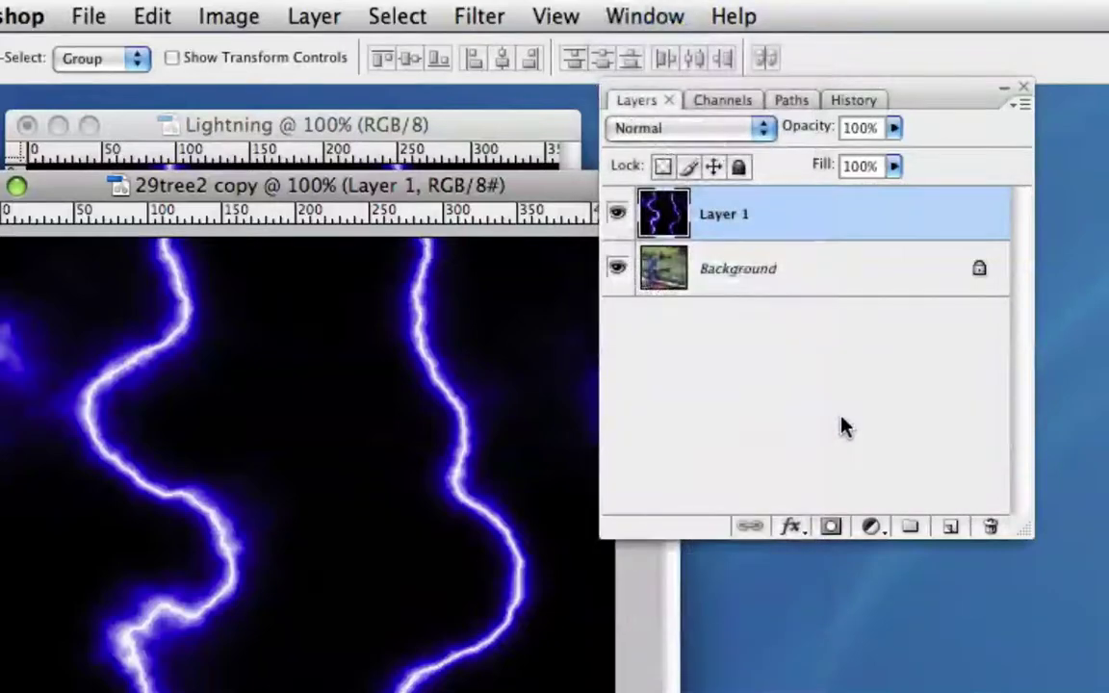
click(674, 217)
drag(674, 218, 753, 286)
click(753, 287)
- Set the blending mode of the lightning layer, Layer 1, to Screen
click(743, 215)
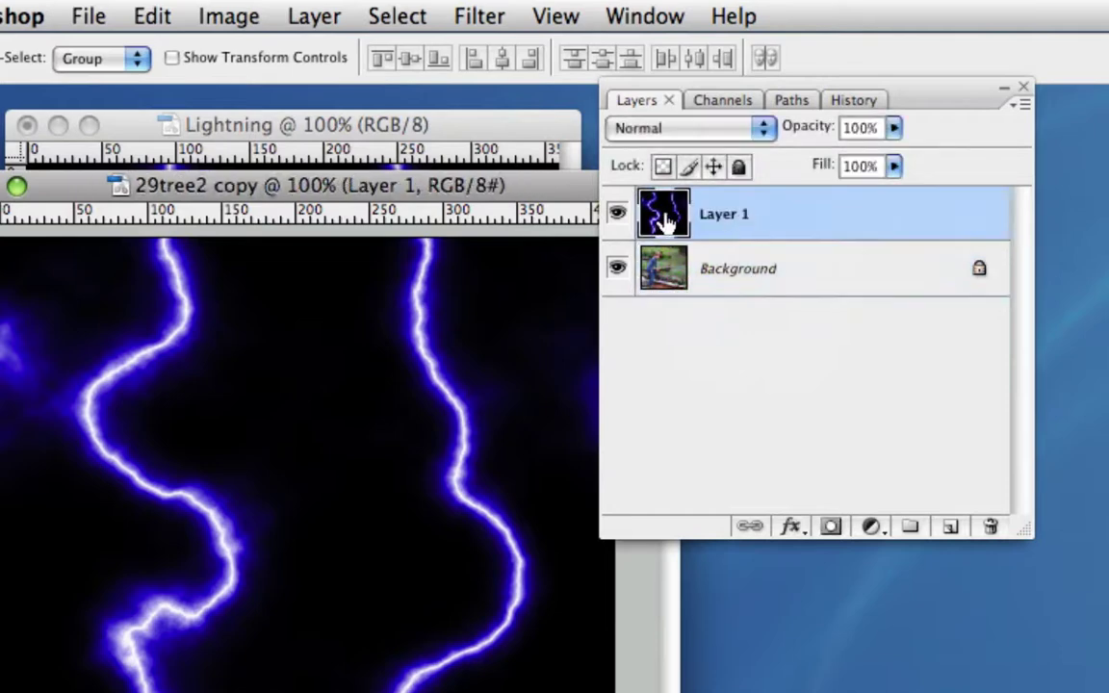
click(672, 131)
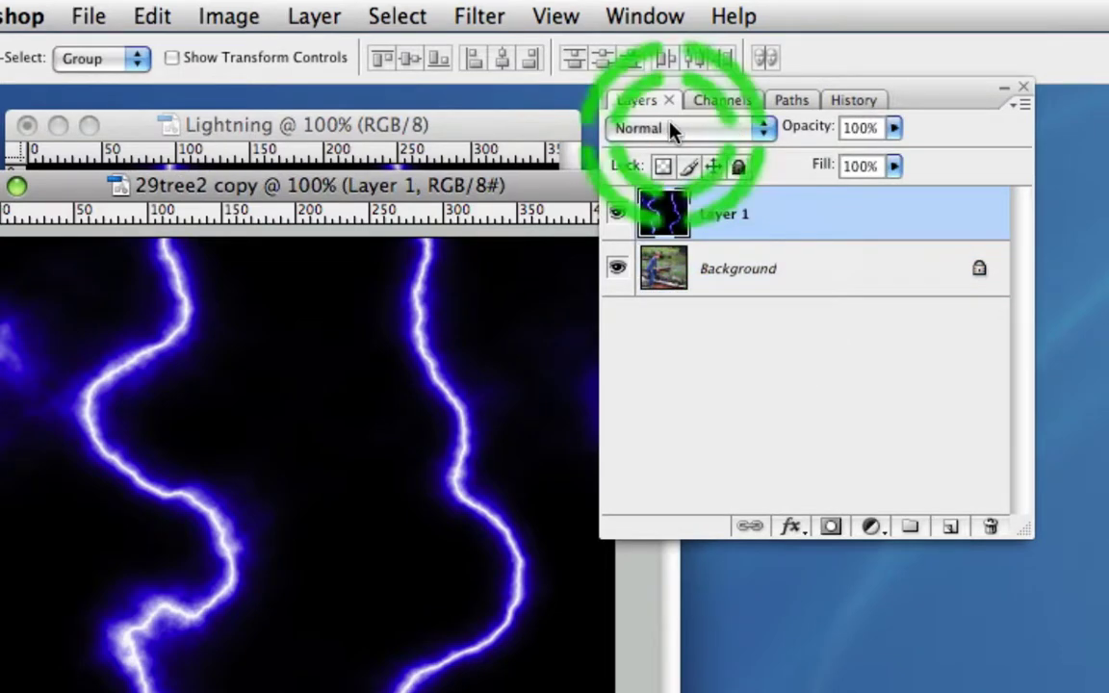
click(748, 134)
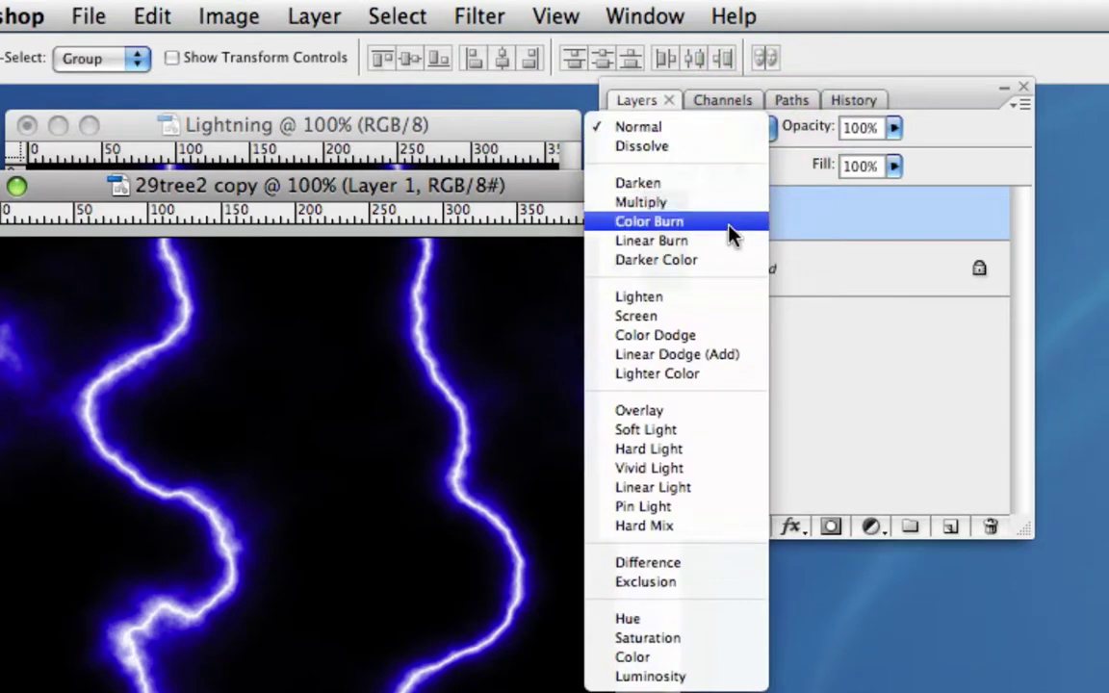
click(720, 322)
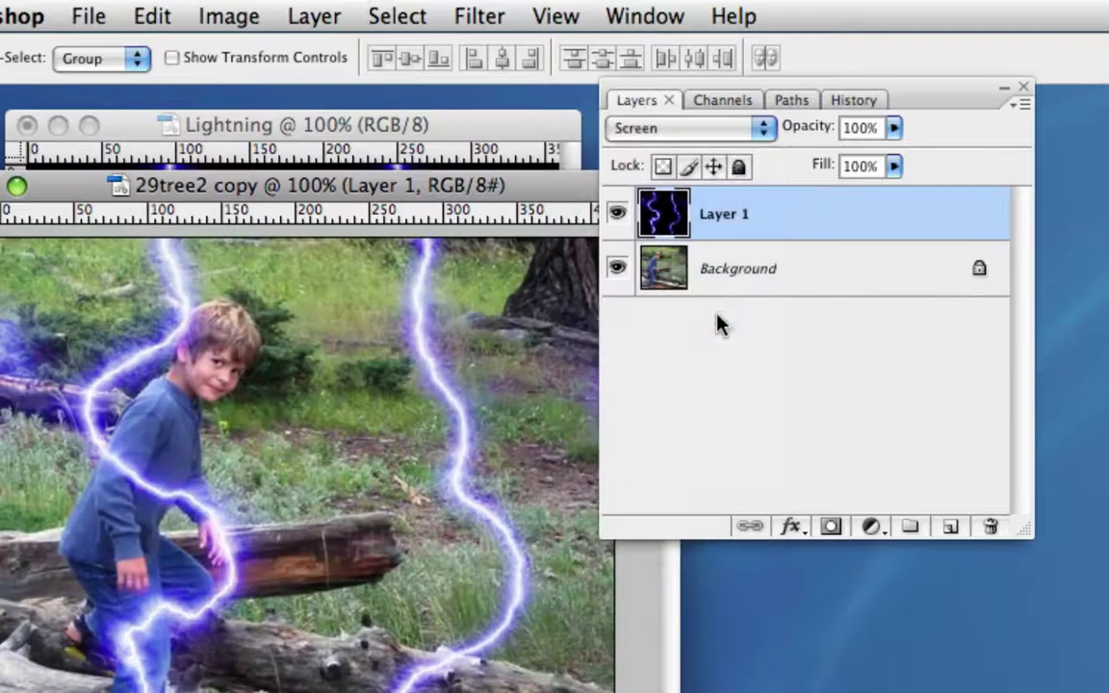